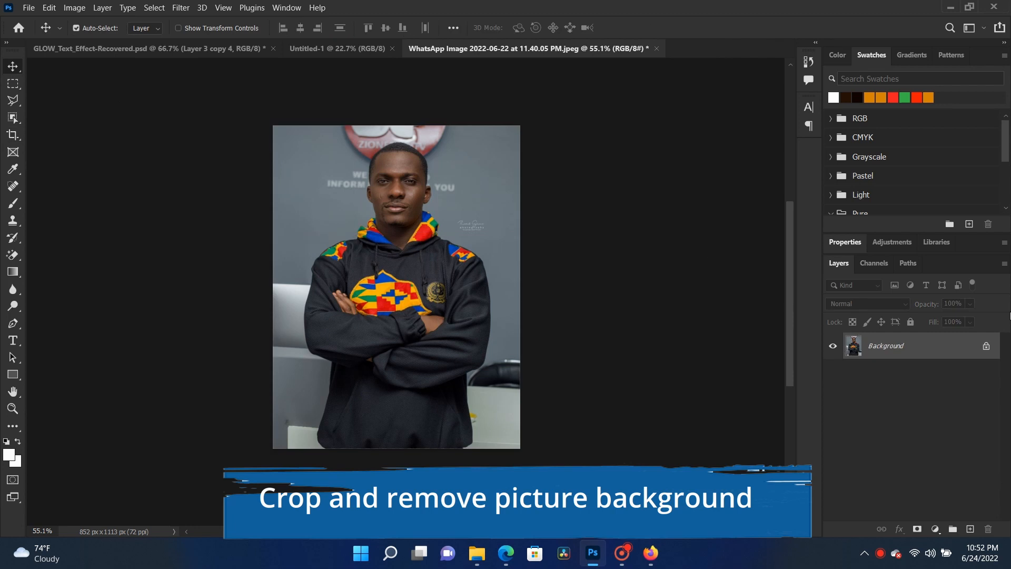
- Unlock the photo's Background layer and remove the background behind the man with the Remove Background quick action
{"action": "left_click", "coordinate": [986, 347]}
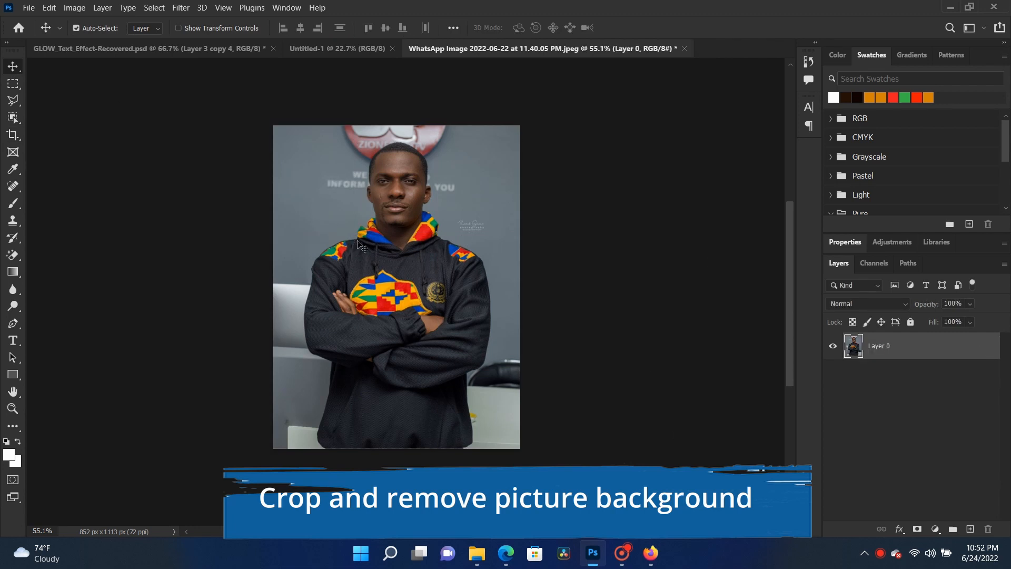
{"action": "scroll", "coordinate": [369, 253], "scroll_direction": "up", "scroll_amount": 1}
{"action": "scroll", "coordinate": [389, 273], "scroll_direction": "up", "scroll_amount": 1}
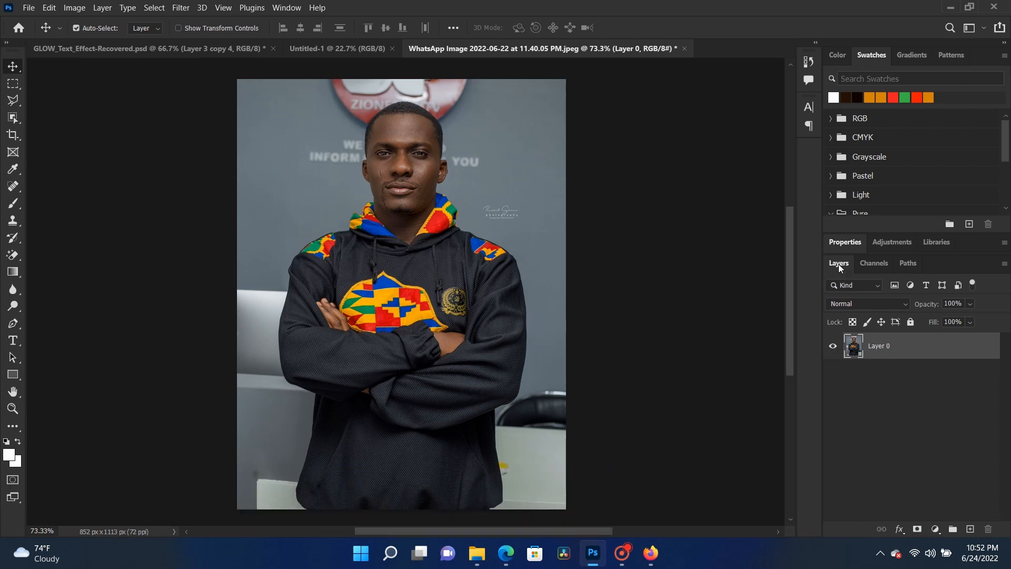
{"action": "left_click", "coordinate": [842, 242]}
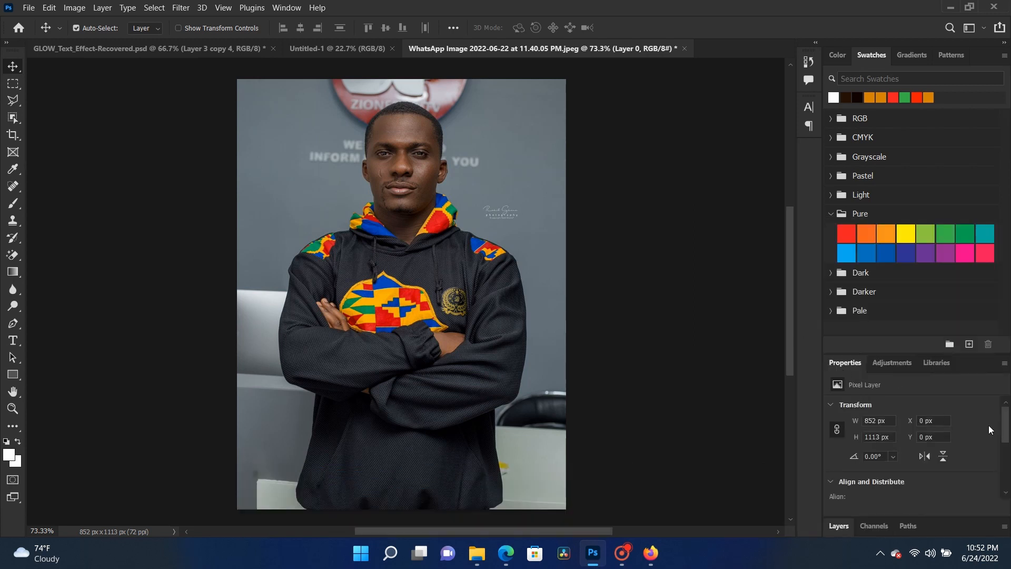
{"action": "scroll", "coordinate": [1007, 421], "scroll_direction": "down", "scroll_amount": 3}
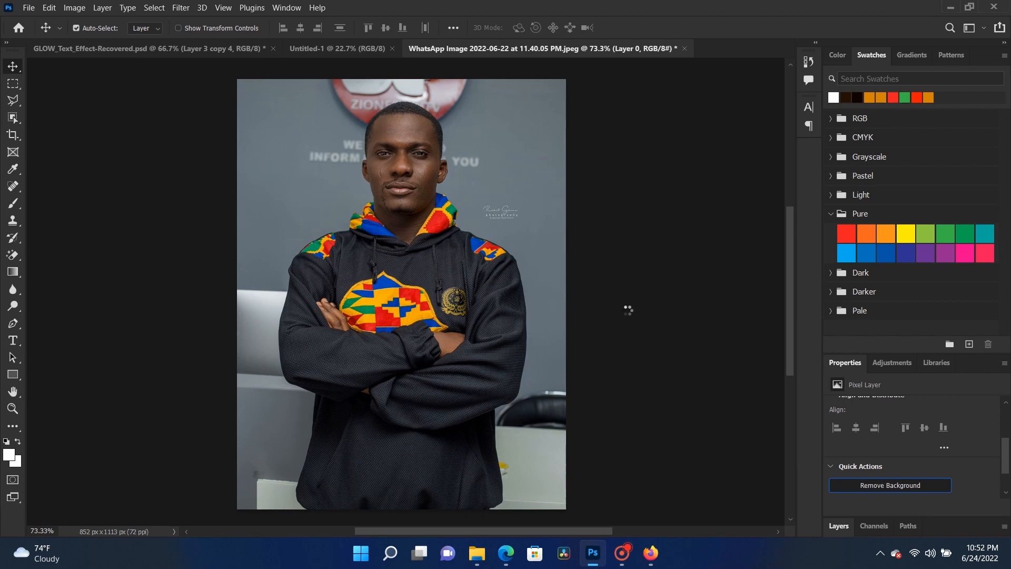
{"action": "scroll", "coordinate": [483, 288], "scroll_direction": "down", "scroll_amount": 3}
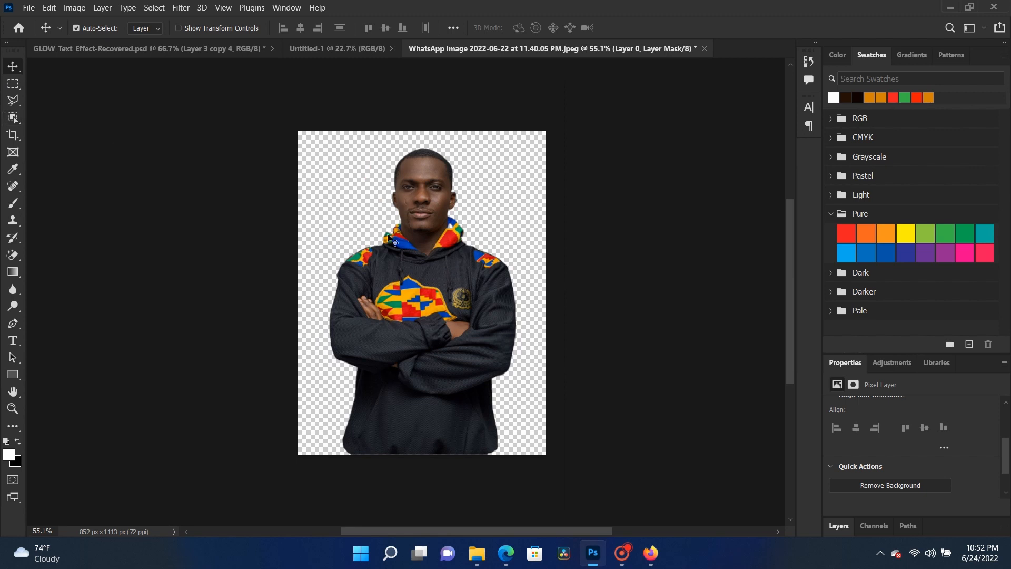
- Bring the cut-out man into the Untitled-1 document and enlarge him to about 244%, standing at the canvas's lower edge
{"action": "left_click_drag", "start_coordinate": [388, 235], "coordinate": [426, 303]}
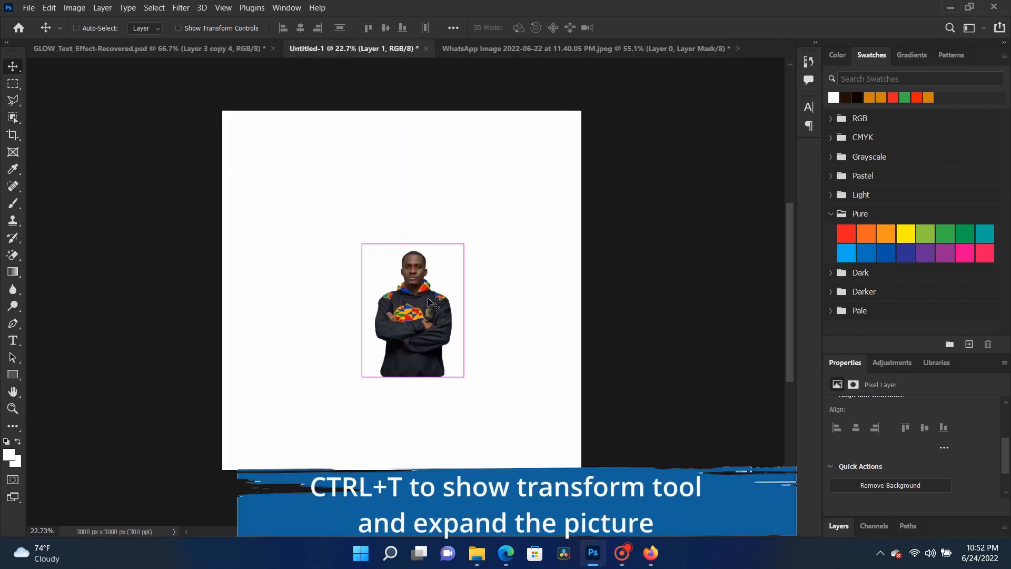
{"action": "key", "text": "ctrl+t"}
{"action": "left_click_drag", "start_coordinate": [475, 237], "coordinate": [535, 157]}
{"action": "left_click_drag", "start_coordinate": [431, 319], "coordinate": [389, 319]}
{"action": "left_click_drag", "start_coordinate": [318, 375], "coordinate": [243, 476]}
{"action": "left_click_drag", "start_coordinate": [353, 391], "coordinate": [392, 383]}
{"action": "left_click_drag", "start_coordinate": [281, 469], "coordinate": [273, 480]}
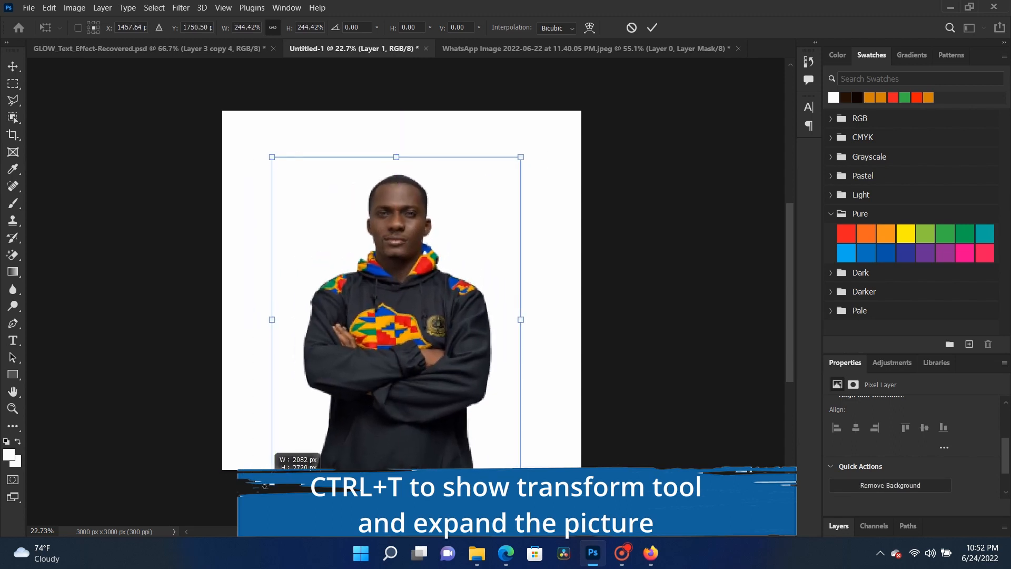
{"action": "key", "text": "Return"}
{"action": "scroll", "coordinate": [435, 363], "scroll_direction": "down", "scroll_amount": 2}
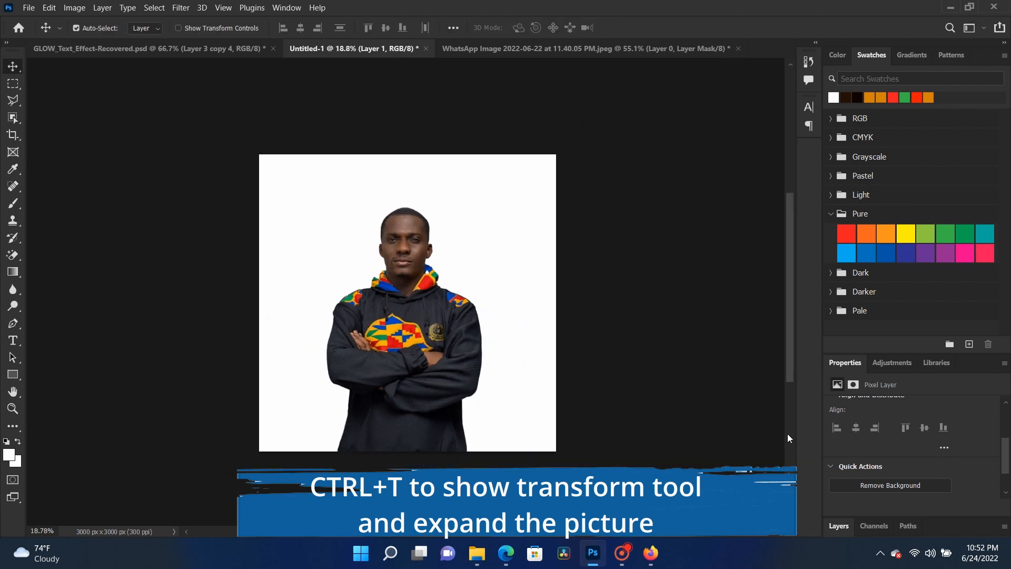
- Expand the layer list and place the sa-flag image from the Downloads folder into the document
{"action": "left_click", "coordinate": [843, 521]}
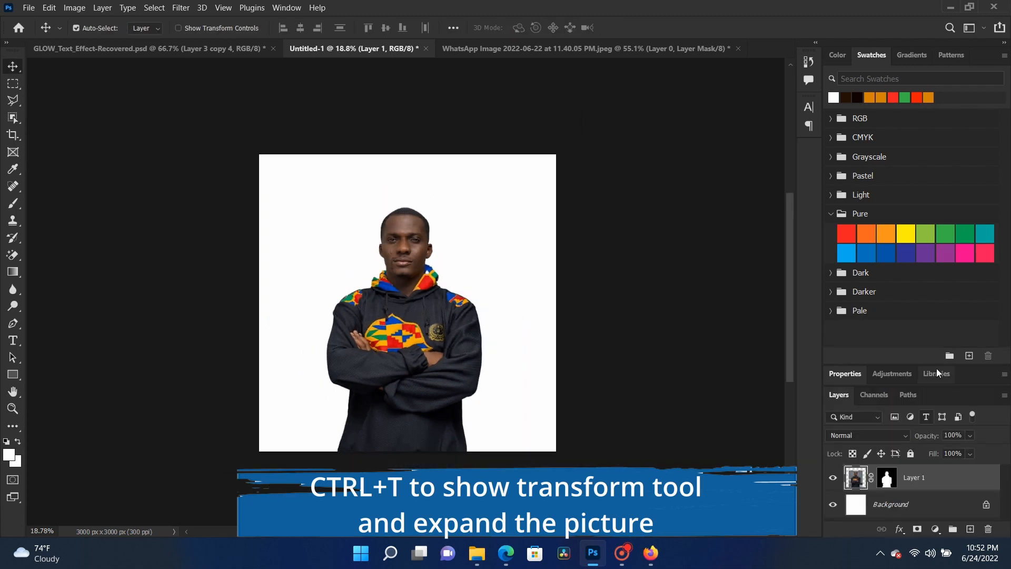
{"action": "left_click_drag", "start_coordinate": [935, 365], "coordinate": [935, 237]}
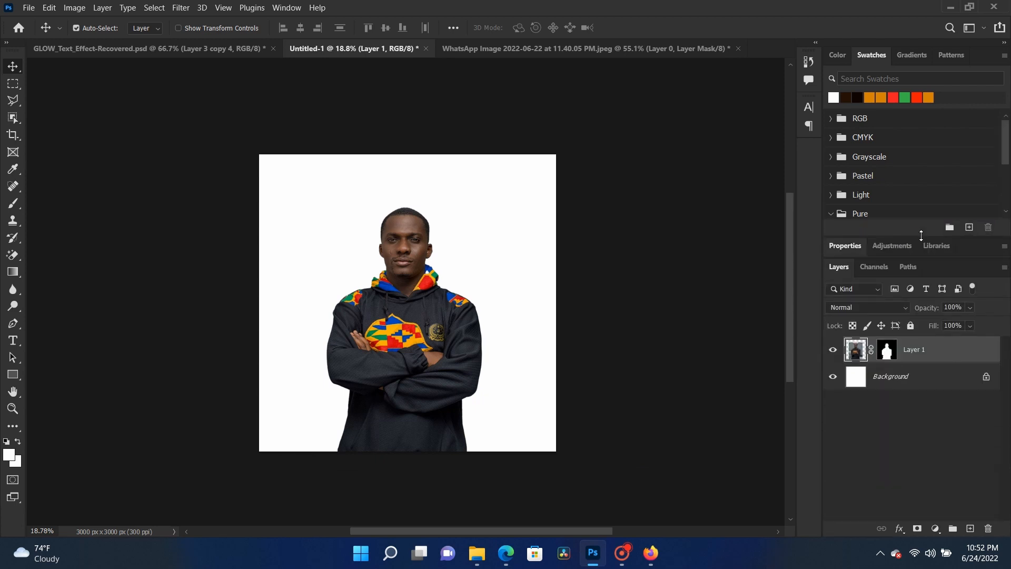
{"action": "left_click", "coordinate": [477, 553]}
{"action": "left_click", "coordinate": [429, 149]}
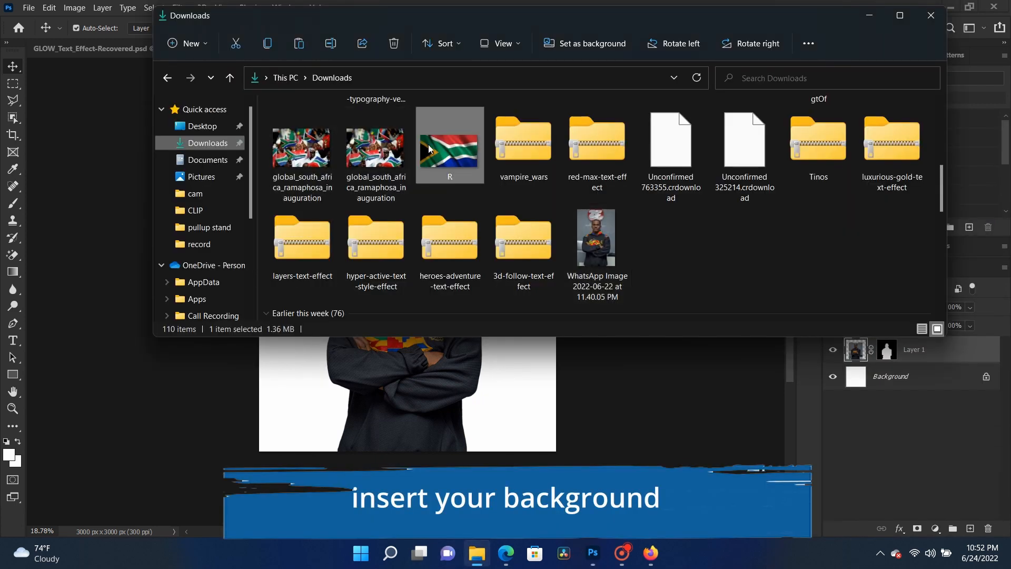
{"action": "left_click_drag", "start_coordinate": [429, 149], "coordinate": [342, 160]}
{"action": "scroll", "coordinate": [353, 192], "scroll_direction": "up", "scroll_amount": 4}
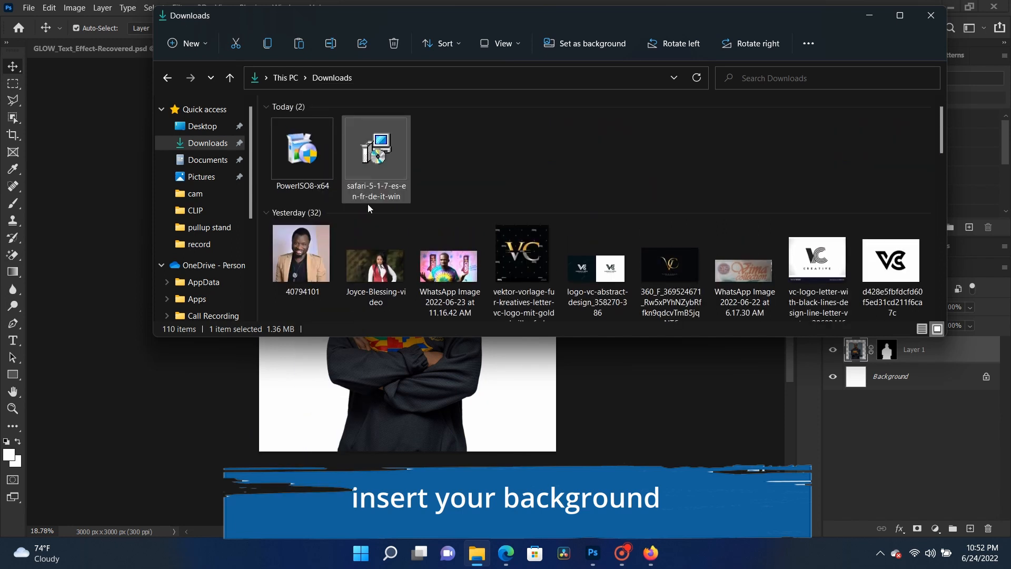
{"action": "scroll", "coordinate": [368, 210], "scroll_direction": "down", "scroll_amount": 3}
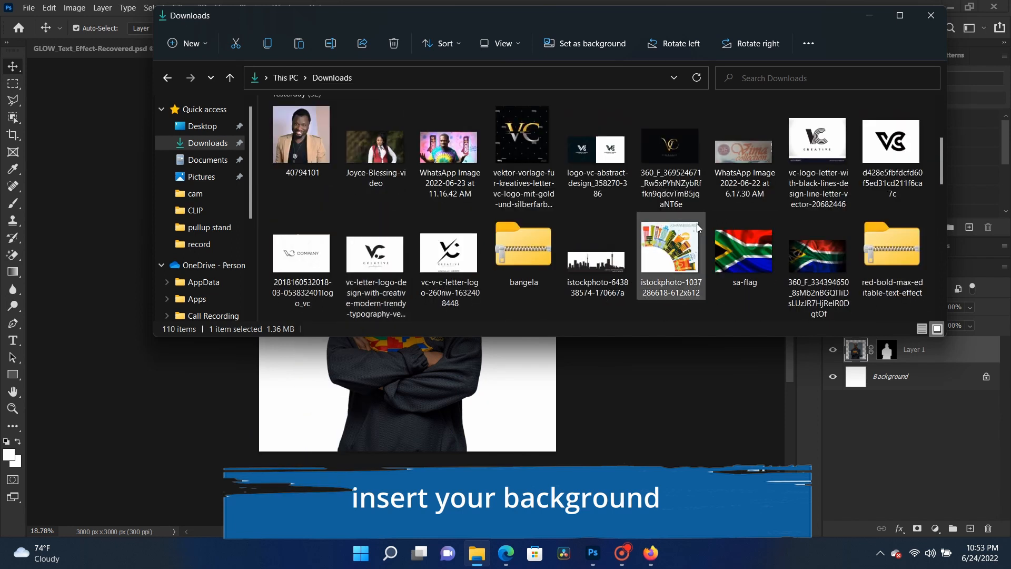
{"action": "left_click", "coordinate": [823, 254]}
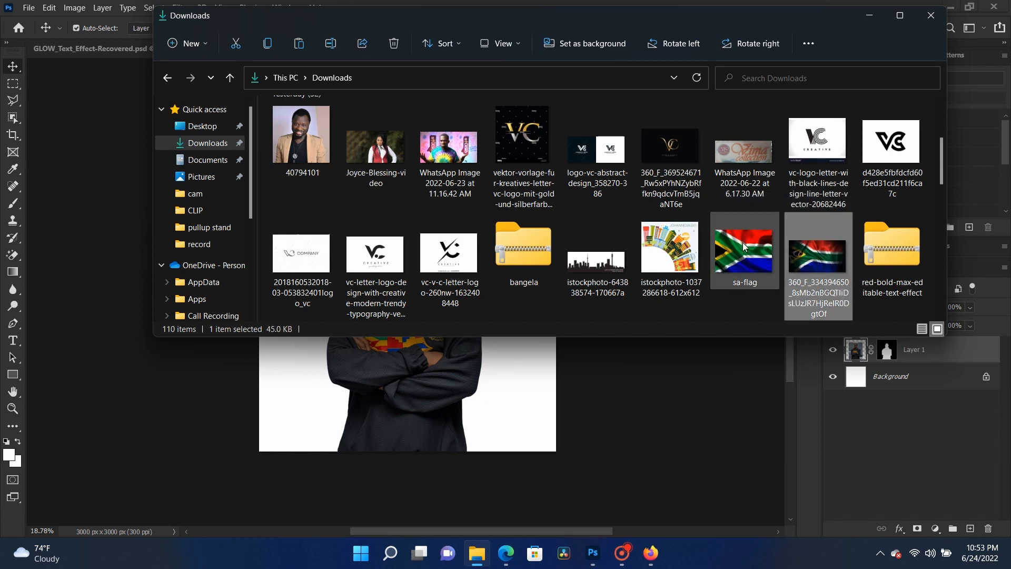
{"action": "left_click_drag", "start_coordinate": [742, 242], "coordinate": [393, 418]}
- Scale the sa-flag image to about 102% across the canvas's upper part and move its layer below Layer 1
{"action": "left_click_drag", "start_coordinate": [480, 271], "coordinate": [480, 225]}
{"action": "left_click_drag", "start_coordinate": [559, 375], "coordinate": [580, 390]}
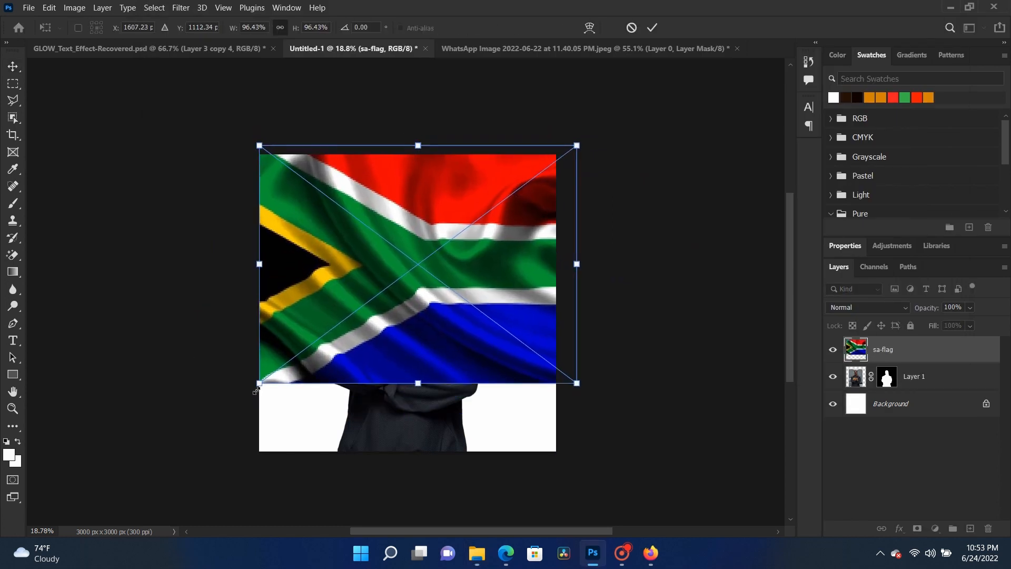
{"action": "left_click_drag", "start_coordinate": [256, 390], "coordinate": [244, 397]}
{"action": "key", "text": "Return"}
{"action": "key", "text": "ctrl+bracketleft"}
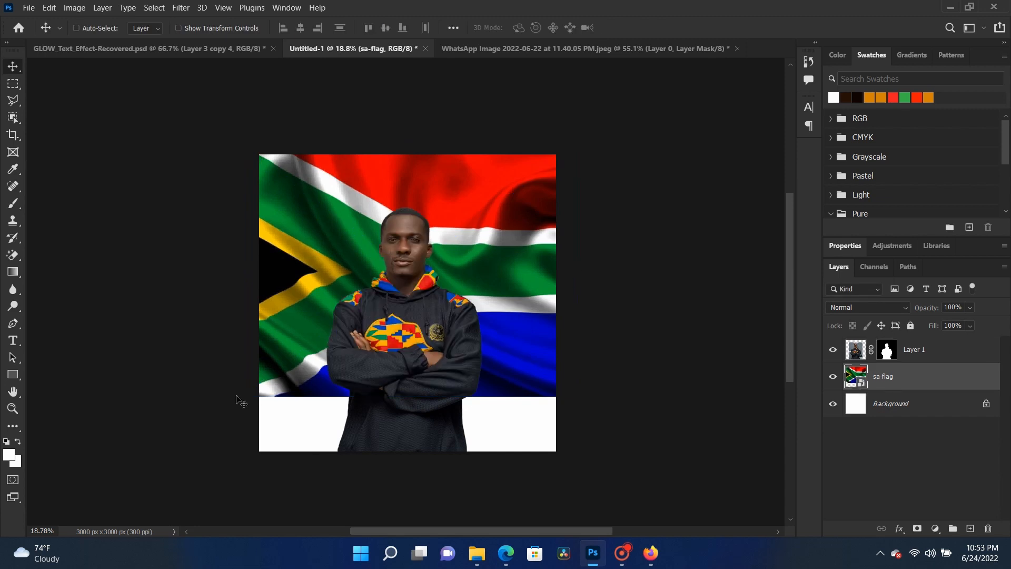
- Enlarge the man on Layer 1 and reposition him near the middle of the canvas
{"action": "right_click", "coordinate": [432, 307]}
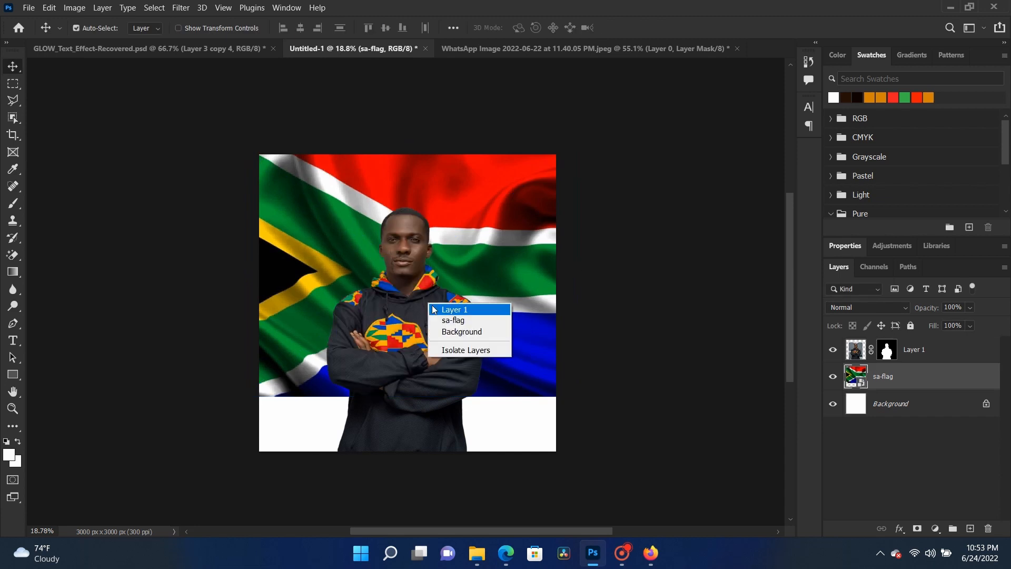
{"action": "left_click", "coordinate": [436, 309]}
{"action": "key", "text": "ctrl+t"}
{"action": "left_click_drag", "start_coordinate": [511, 184], "coordinate": [519, 174]}
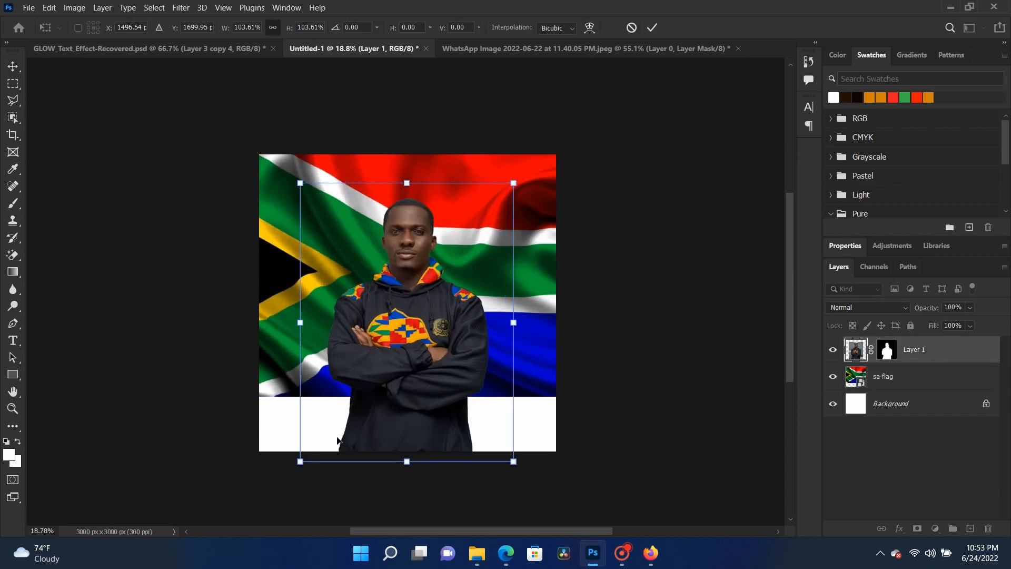
{"action": "left_click_drag", "start_coordinate": [301, 462], "coordinate": [270, 493]}
{"action": "left_click_drag", "start_coordinate": [361, 412], "coordinate": [379, 409]}
{"action": "key", "text": "Return"}
{"action": "scroll", "coordinate": [398, 352], "scroll_direction": "down", "scroll_amount": 3}
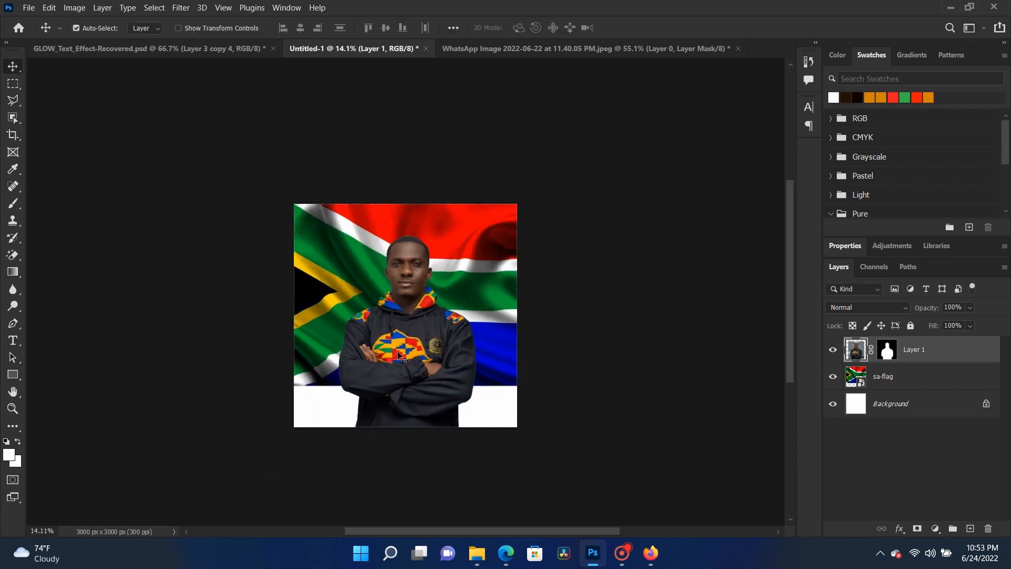
{"action": "scroll", "coordinate": [397, 352], "scroll_direction": "up", "scroll_amount": 4}
- Add a Gradient fill layer directly above sa-flag using the last, black gradient of the Grays presets
{"action": "left_click", "coordinate": [915, 384]}
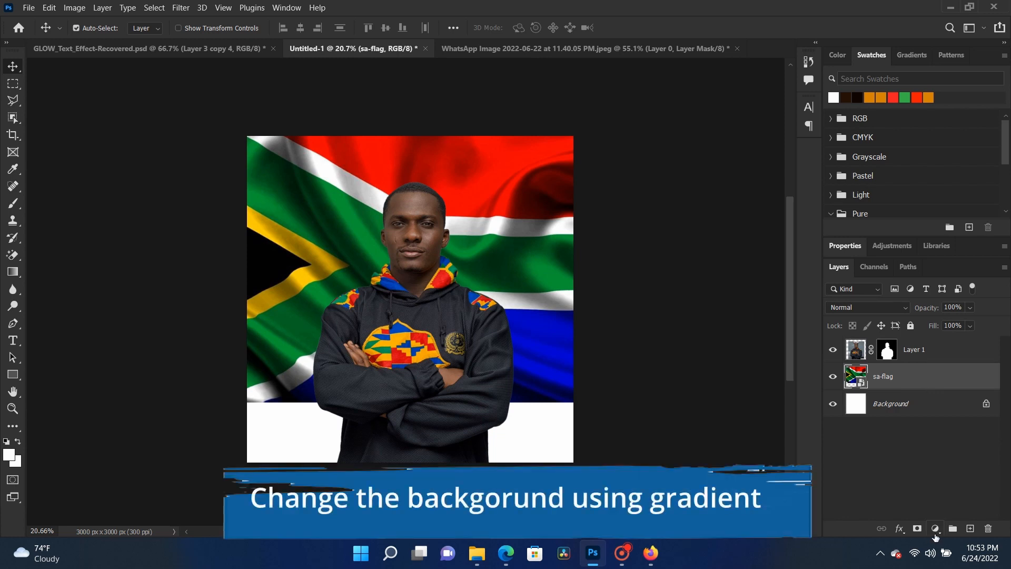
{"action": "left_click", "coordinate": [936, 529]}
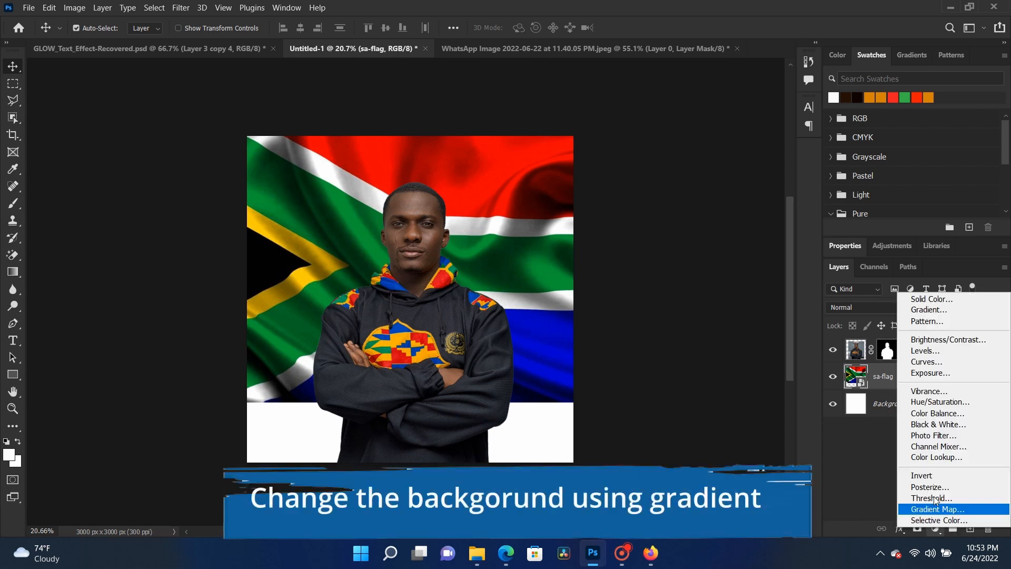
{"action": "left_click", "coordinate": [956, 311]}
{"action": "left_click", "coordinate": [694, 164]}
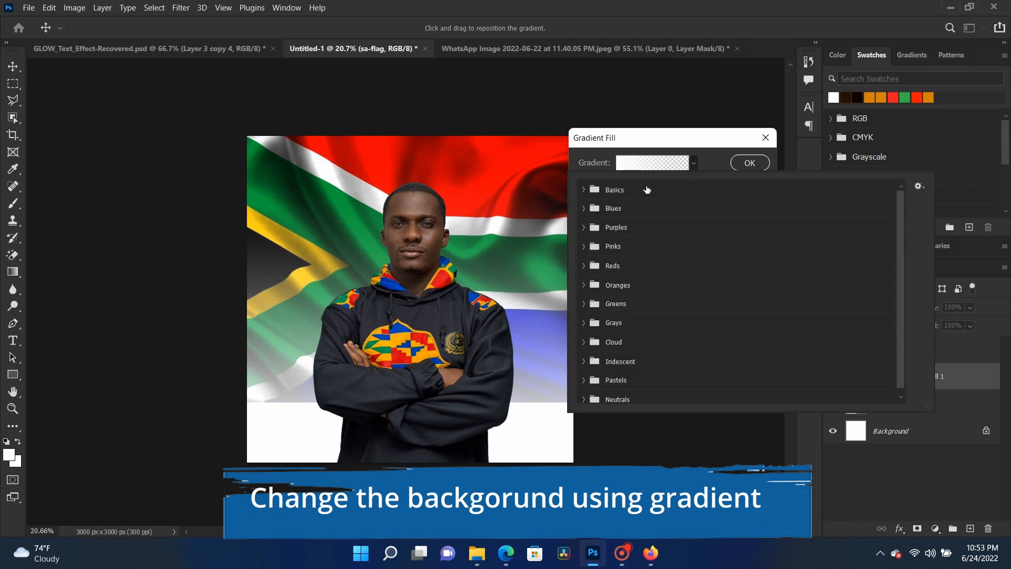
{"action": "left_click", "coordinate": [583, 190]}
{"action": "left_click", "coordinate": [583, 190]}
{"action": "left_click", "coordinate": [583, 322]}
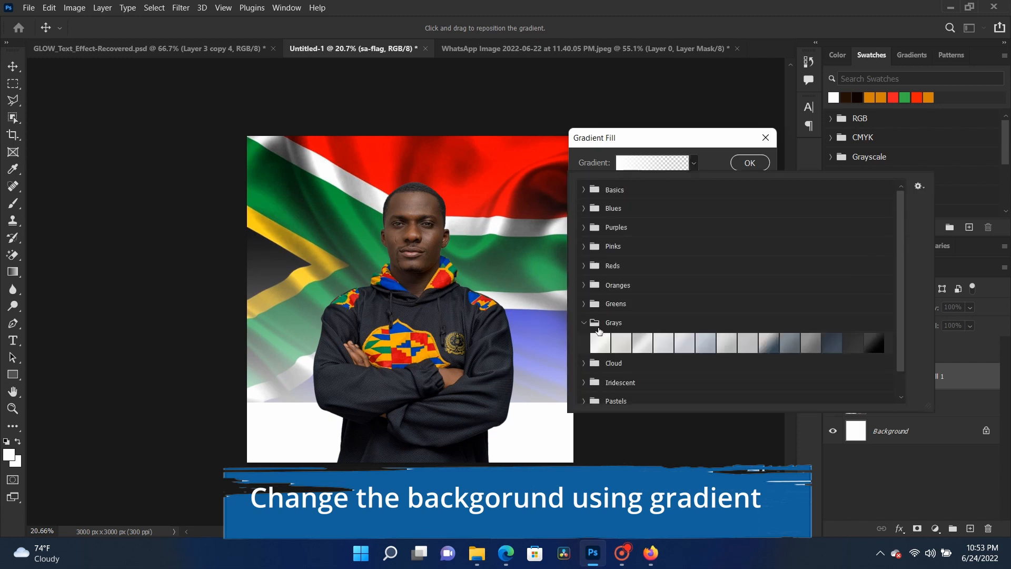
{"action": "left_click", "coordinate": [871, 347]}
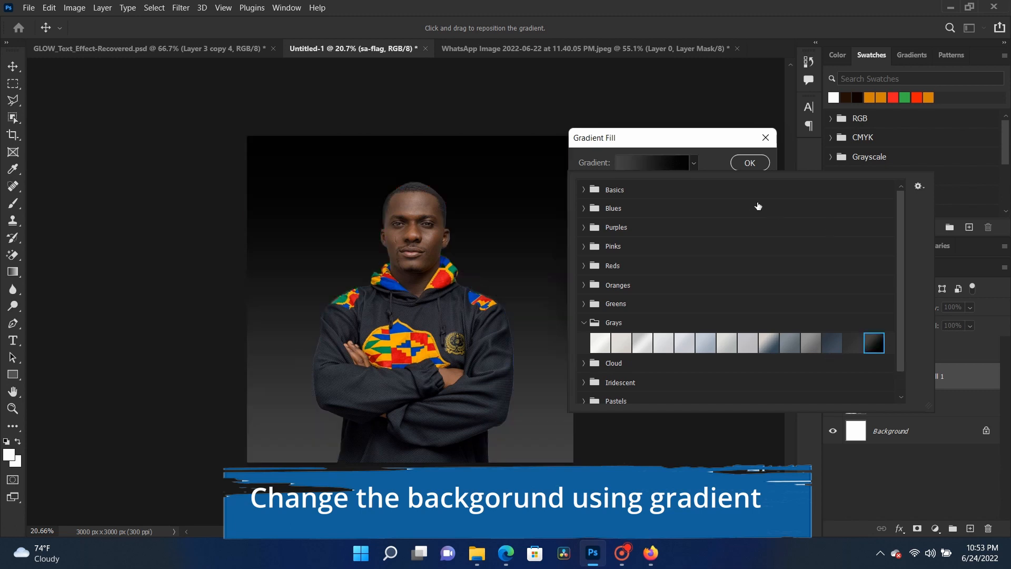
{"action": "left_click", "coordinate": [713, 146]}
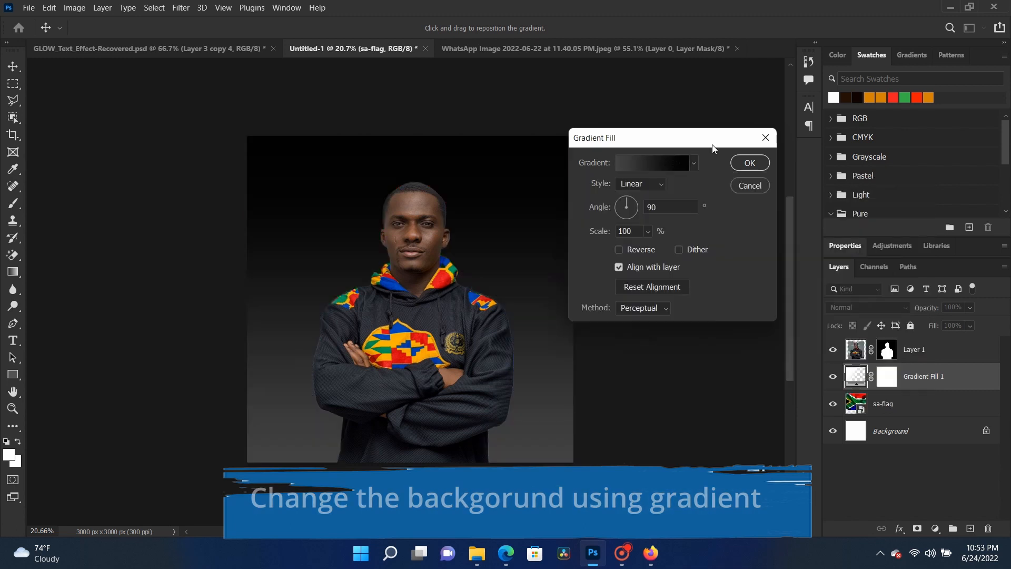
{"action": "left_click", "coordinate": [745, 166]}
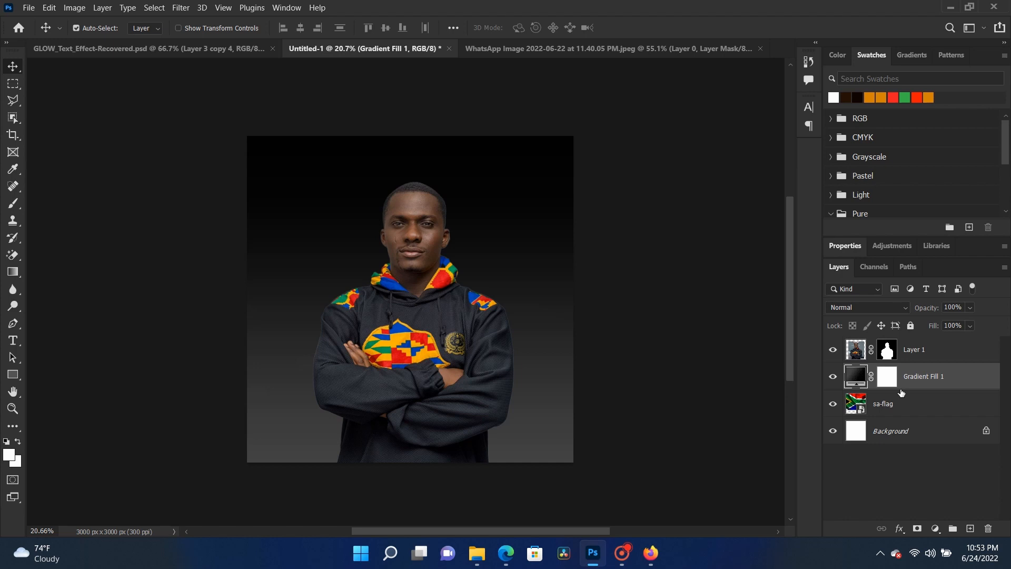
- Turn on Reverse and Dither for the gradient fill and move its layer below sa-flag
{"action": "double_click", "coordinate": [856, 378]}
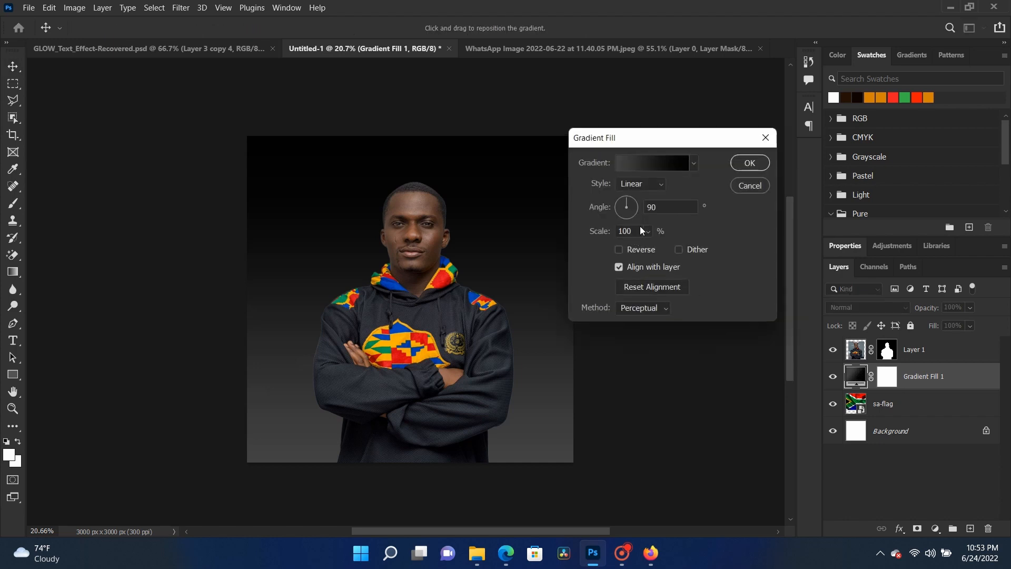
{"action": "left_click", "coordinate": [619, 249]}
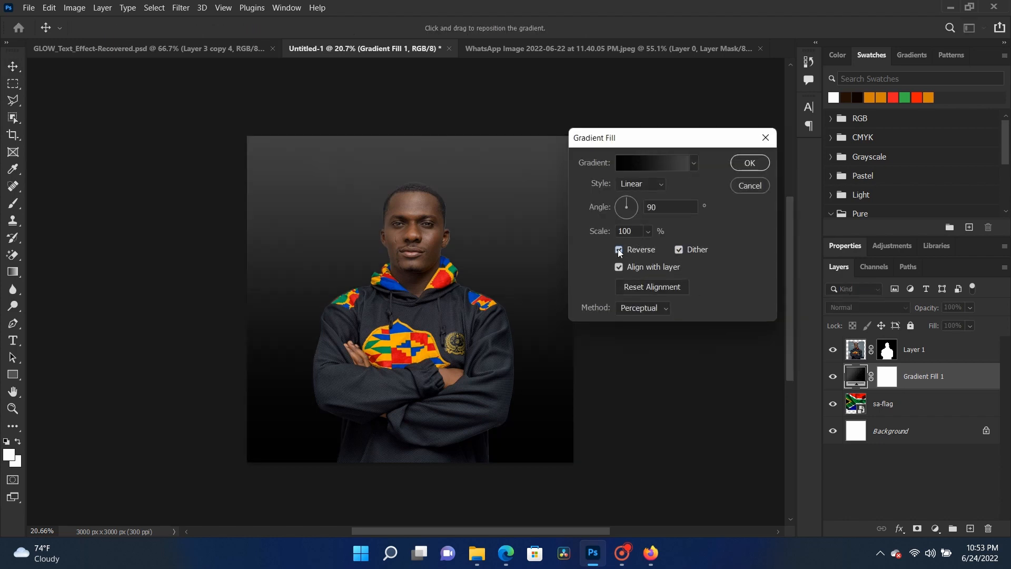
{"action": "left_click", "coordinate": [740, 165]}
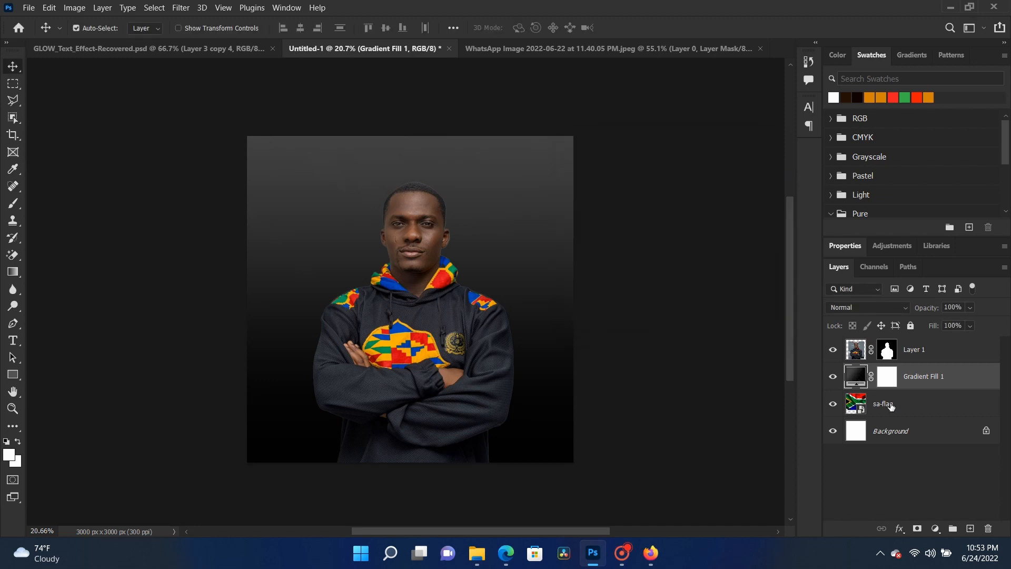
{"action": "key", "text": "ctrl+bracketleft"}
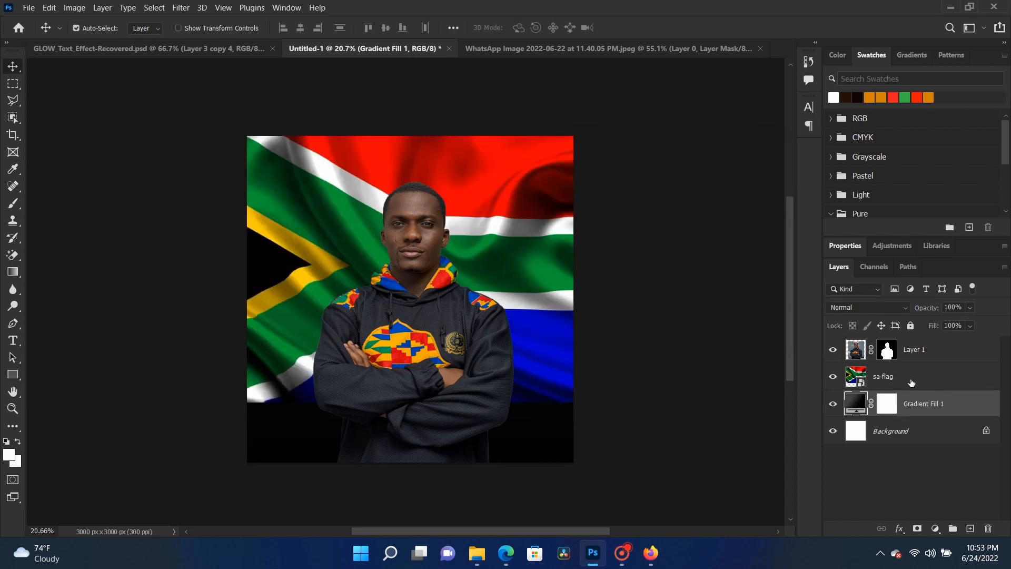
- Set the sa-flag layer's blend mode to Soft Light
{"action": "left_click", "coordinate": [877, 310]}
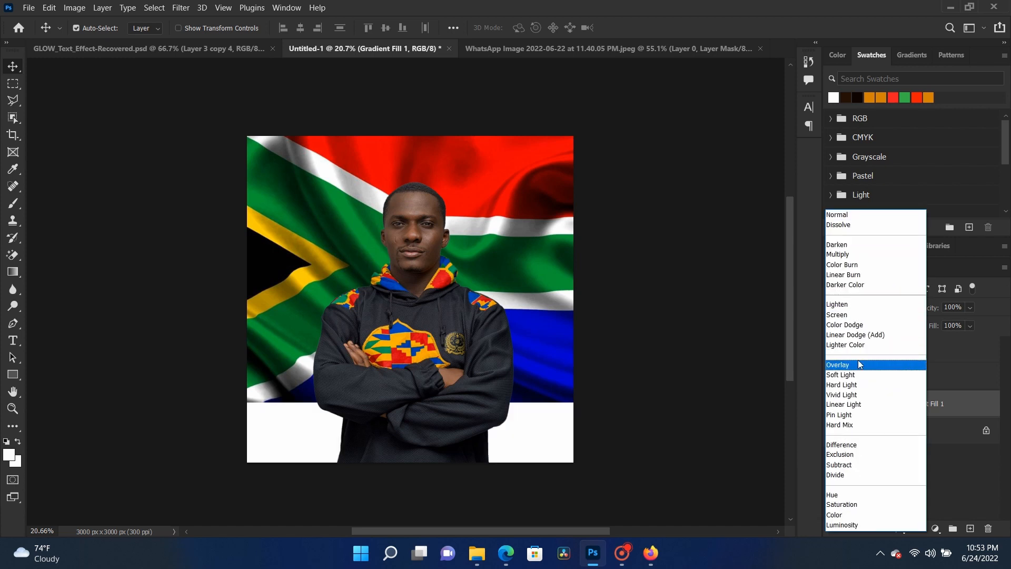
{"action": "left_click", "coordinate": [947, 406]}
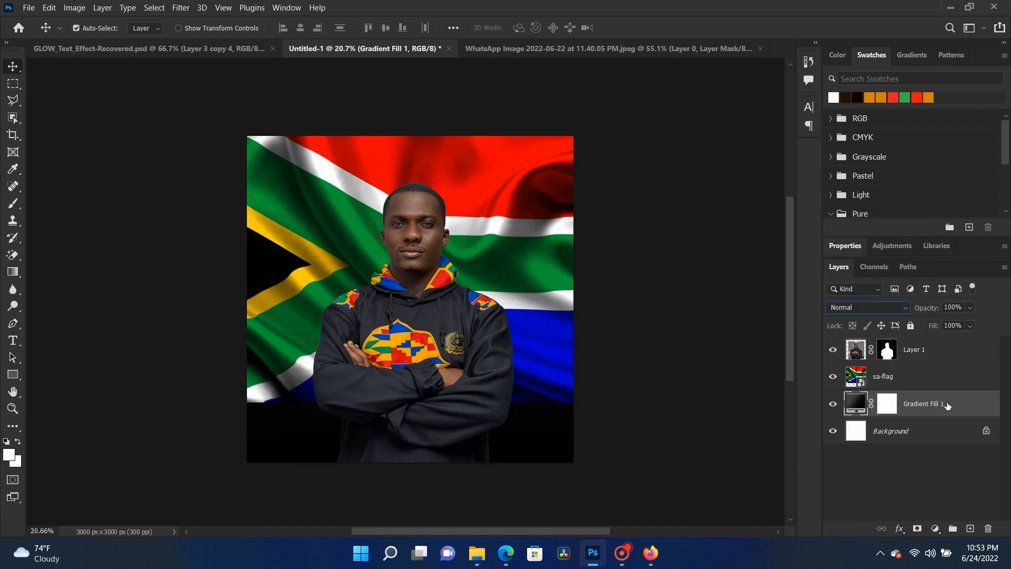
{"action": "left_click", "coordinate": [931, 382]}
{"action": "left_click", "coordinate": [870, 307]}
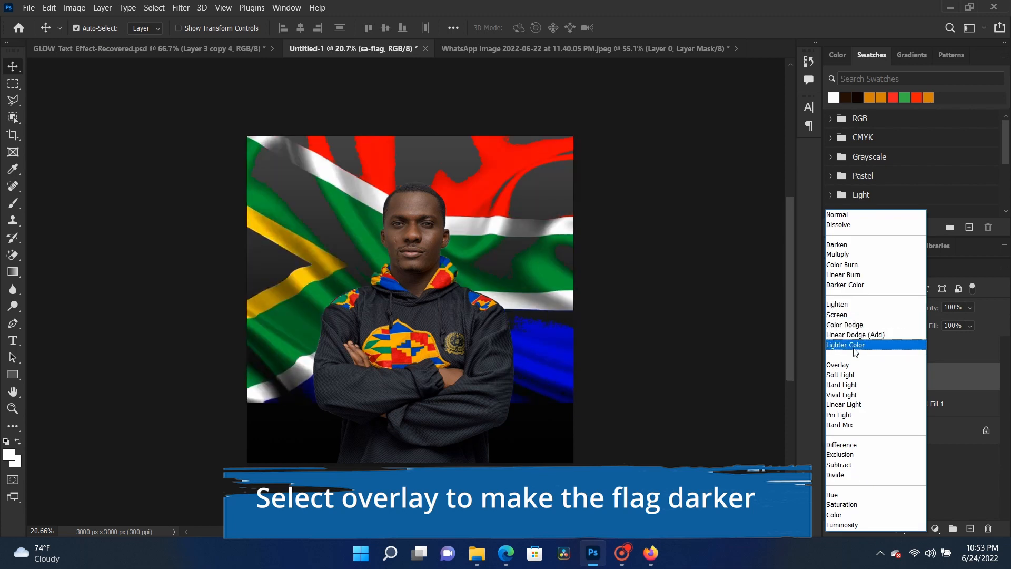
{"action": "left_click", "coordinate": [854, 376]}
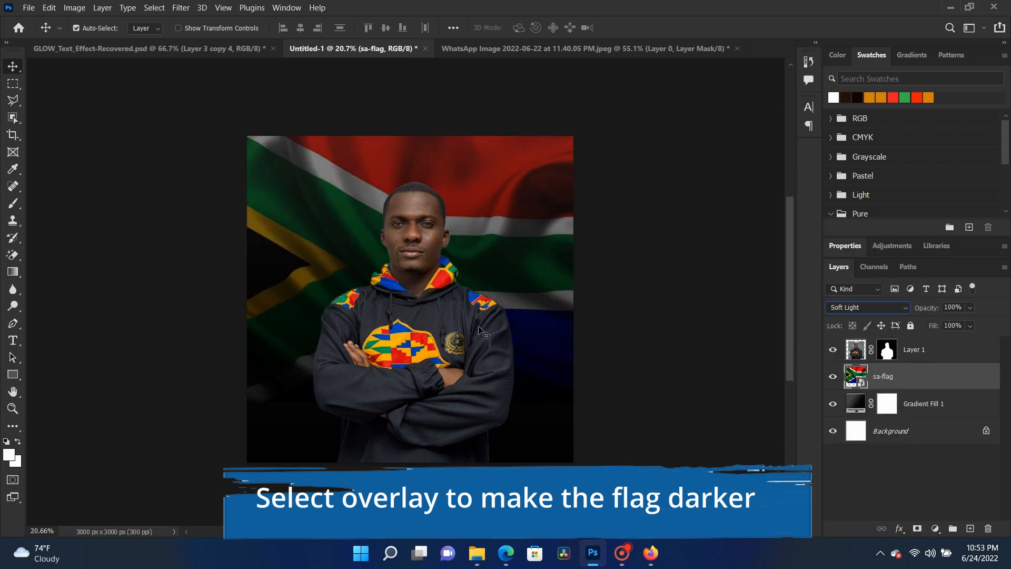
- Enlarge the sa-flag layer with Free Transform so it extends further beyond both sides of the canvas and lower down
{"action": "right_click", "coordinate": [488, 243]}
{"action": "left_click", "coordinate": [499, 249]}
{"action": "key", "text": "ctrl+t"}
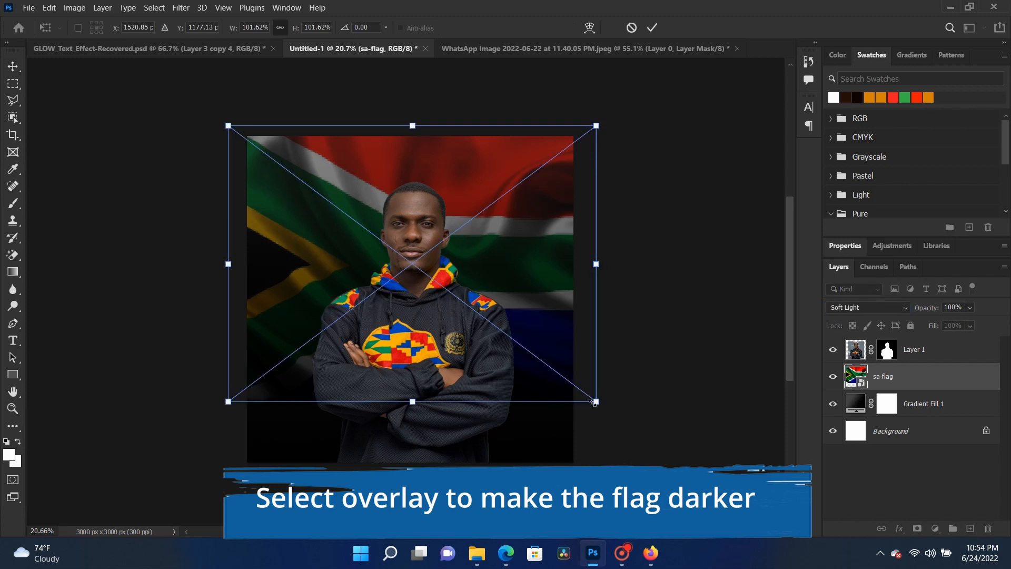
{"action": "left_click_drag", "start_coordinate": [594, 402], "coordinate": [625, 422]}
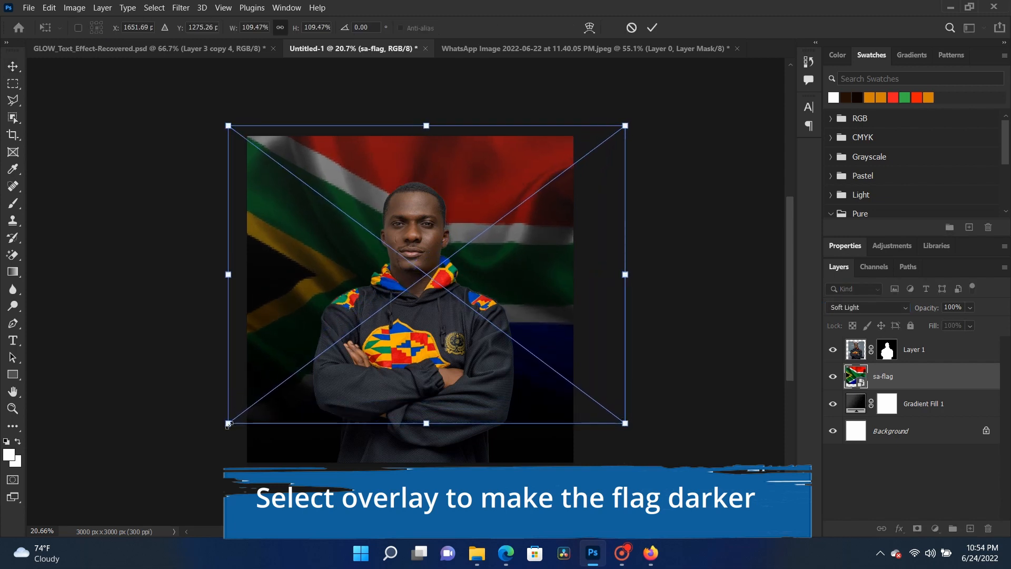
{"action": "left_click_drag", "start_coordinate": [227, 424], "coordinate": [213, 435]}
{"action": "key", "text": "Return"}
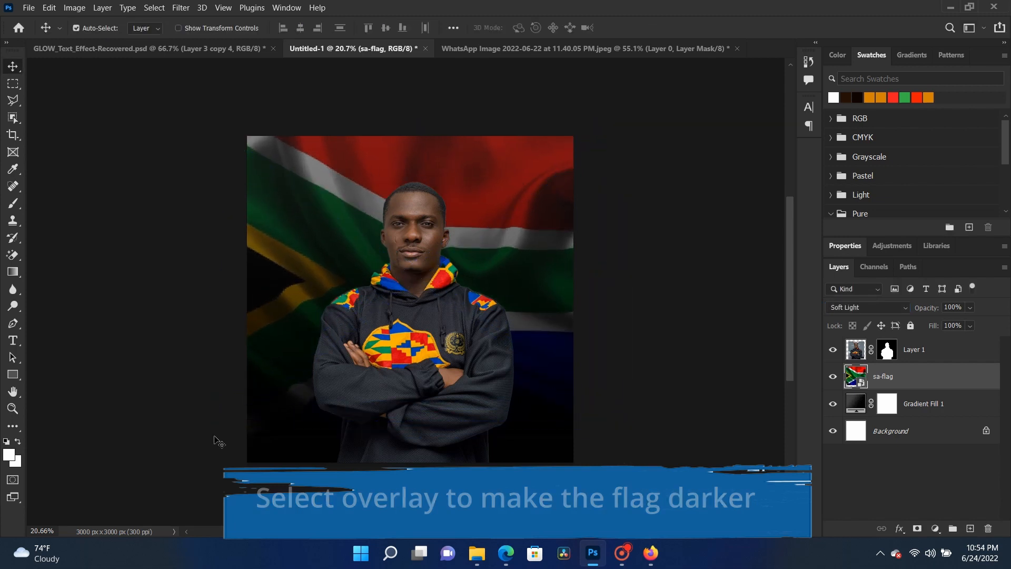
- Copy the red 3D text layer from GLOW_Text_Effect-Recovered.psd into Untitled-1, placing it above Layer 1 over the man's lower torso
{"action": "right_click", "coordinate": [383, 356]}
{"action": "left_click", "coordinate": [384, 354]}
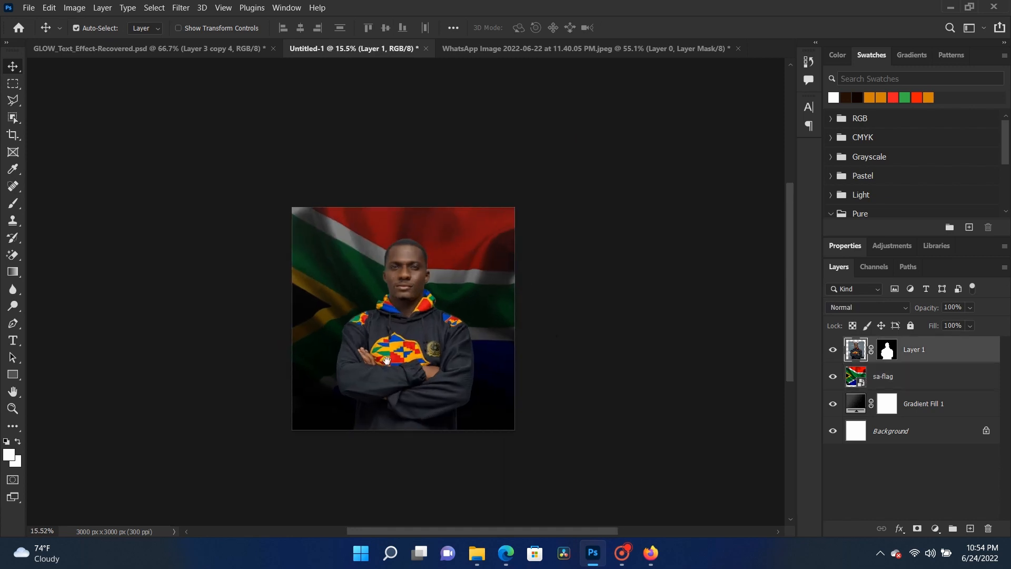
{"action": "left_click", "coordinate": [104, 48]}
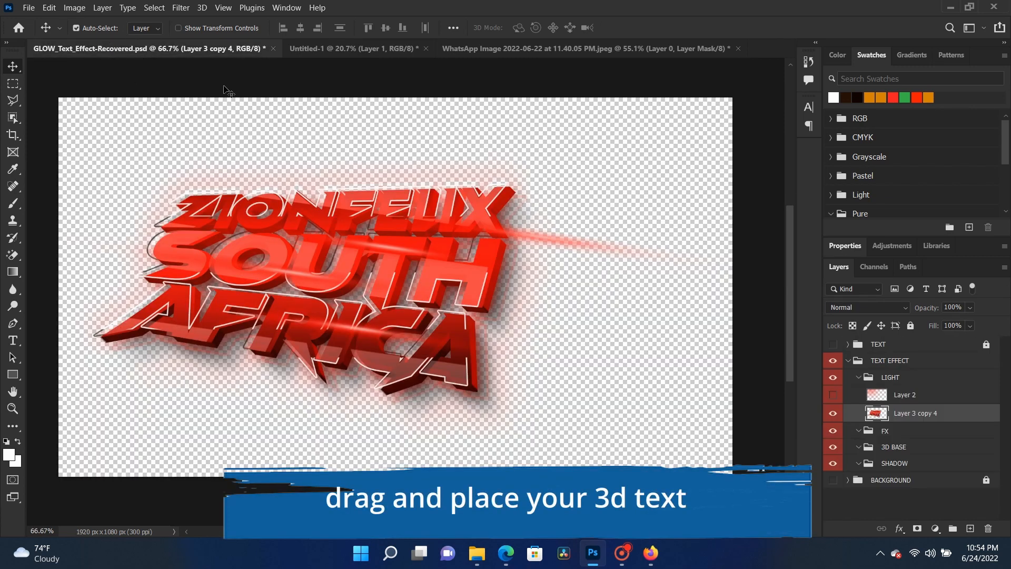
{"action": "left_click_drag", "start_coordinate": [323, 256], "coordinate": [429, 275]}
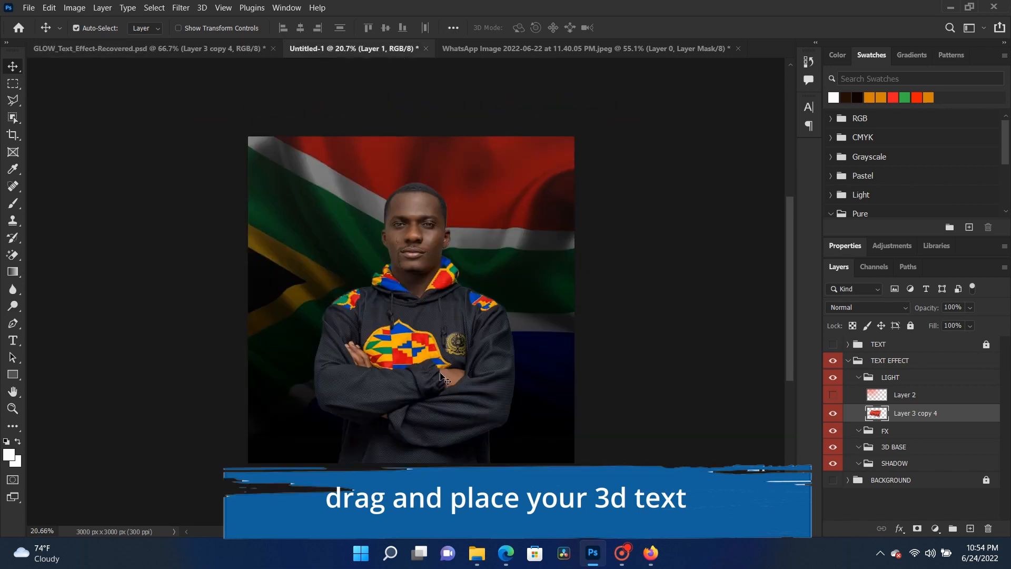
{"action": "left_click_drag", "start_coordinate": [442, 377], "coordinate": [394, 376]}
- Scale the 3D text layer up to about 183% and position it across the man's folded arms
{"action": "key", "text": "ctrl+t"}
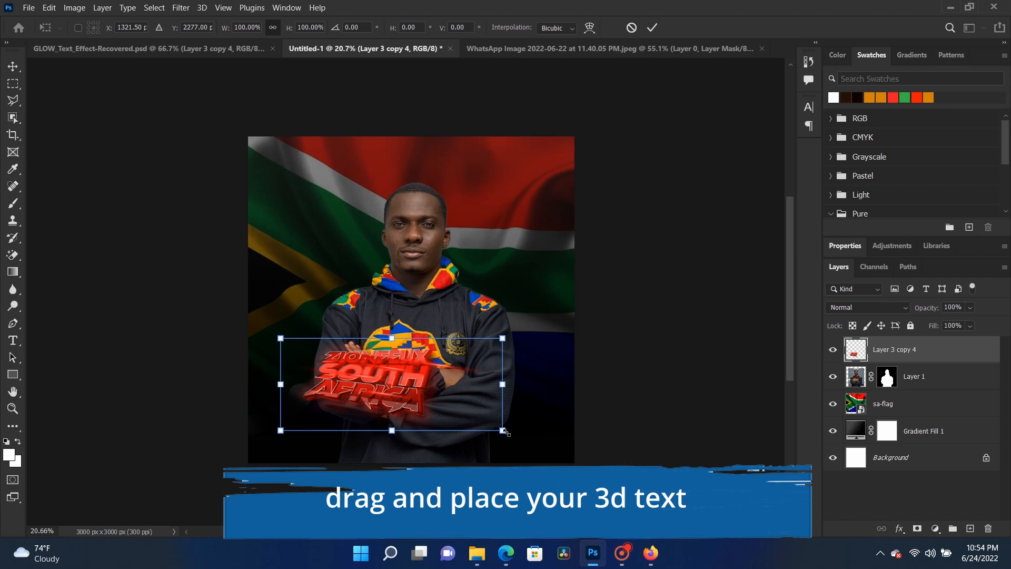
{"action": "left_click_drag", "start_coordinate": [503, 430], "coordinate": [658, 461]}
{"action": "left_click_drag", "start_coordinate": [464, 431], "coordinate": [422, 420]}
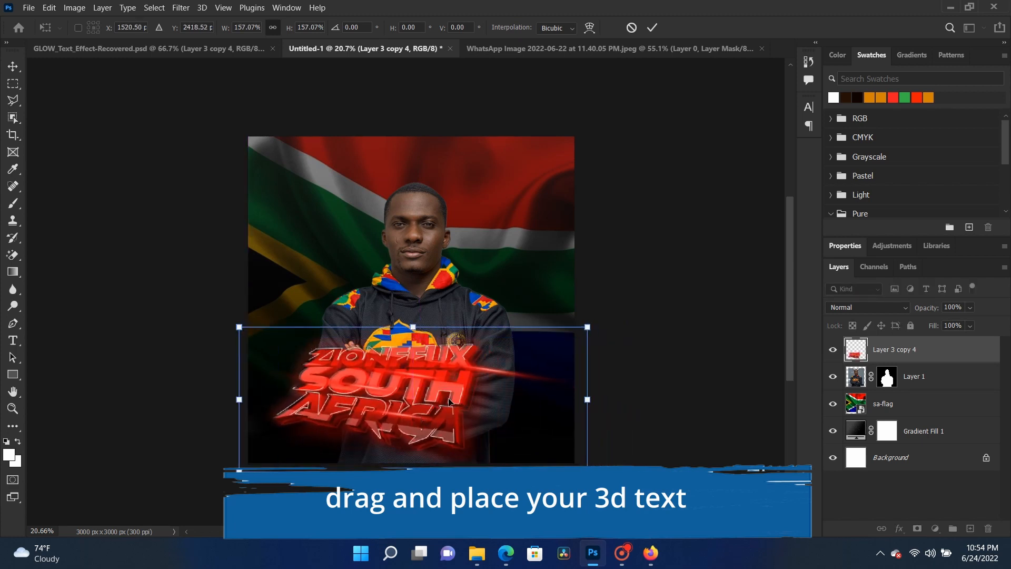
{"action": "left_click_drag", "start_coordinate": [583, 331], "coordinate": [650, 302]}
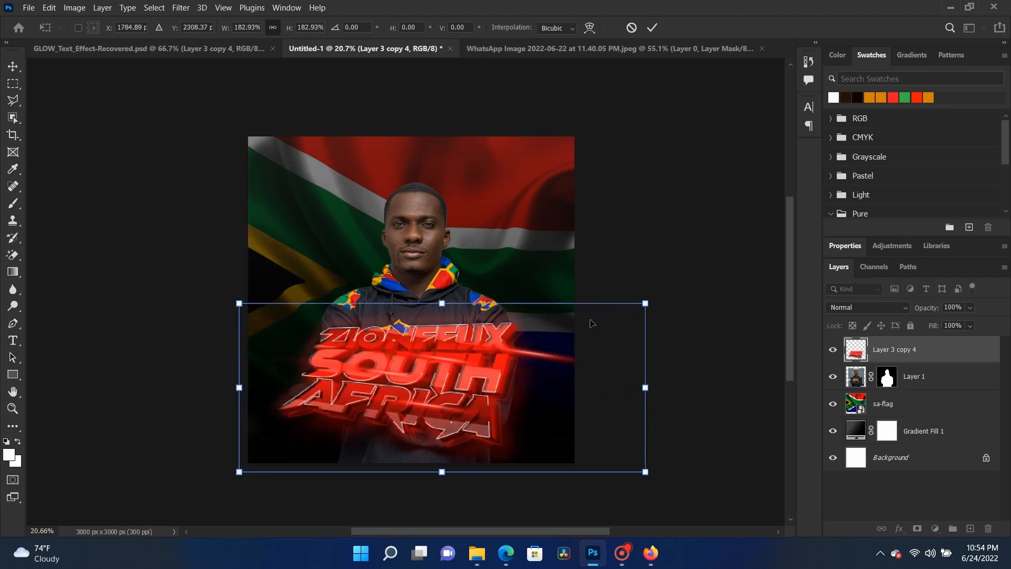
{"action": "key", "text": "Return"}
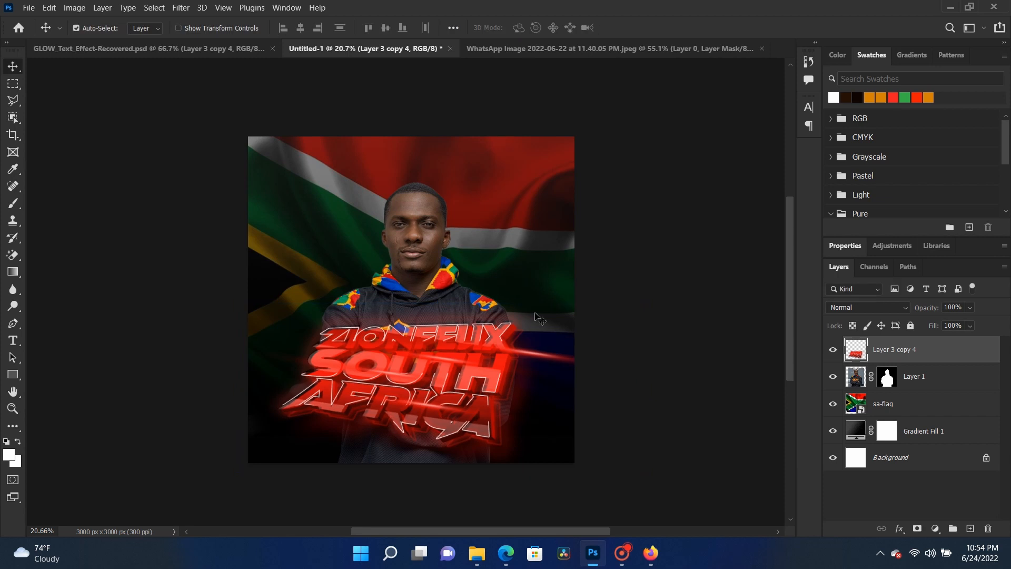
- Shrink the man on Layer 1 and move him slightly up and left so he stands behind the 3D text
{"action": "left_click", "coordinate": [433, 238]}
{"action": "key", "text": "ctrl+t"}
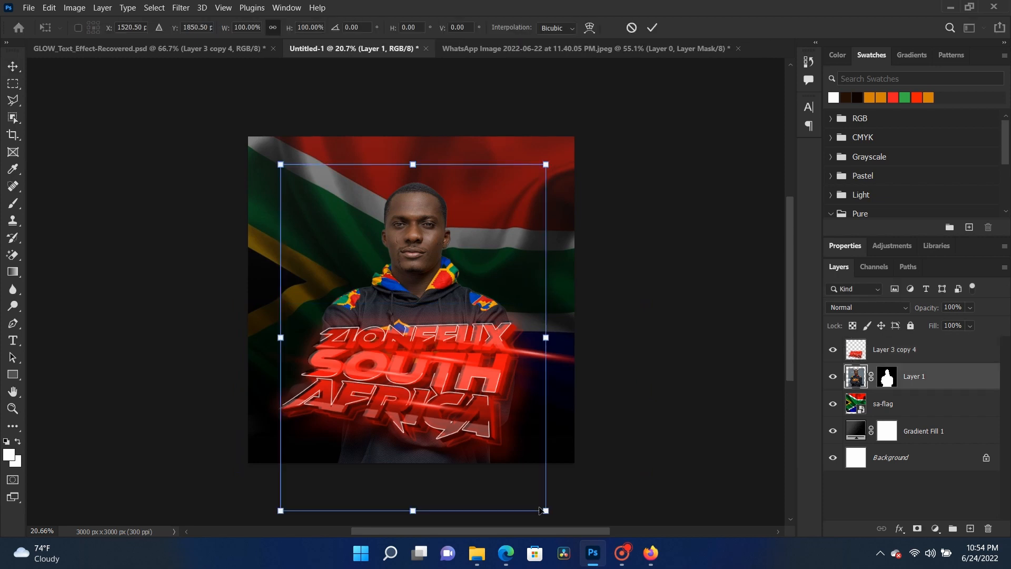
{"action": "left_click_drag", "start_coordinate": [539, 510], "coordinate": [496, 453]}
{"action": "left_click_drag", "start_coordinate": [404, 254], "coordinate": [424, 244]}
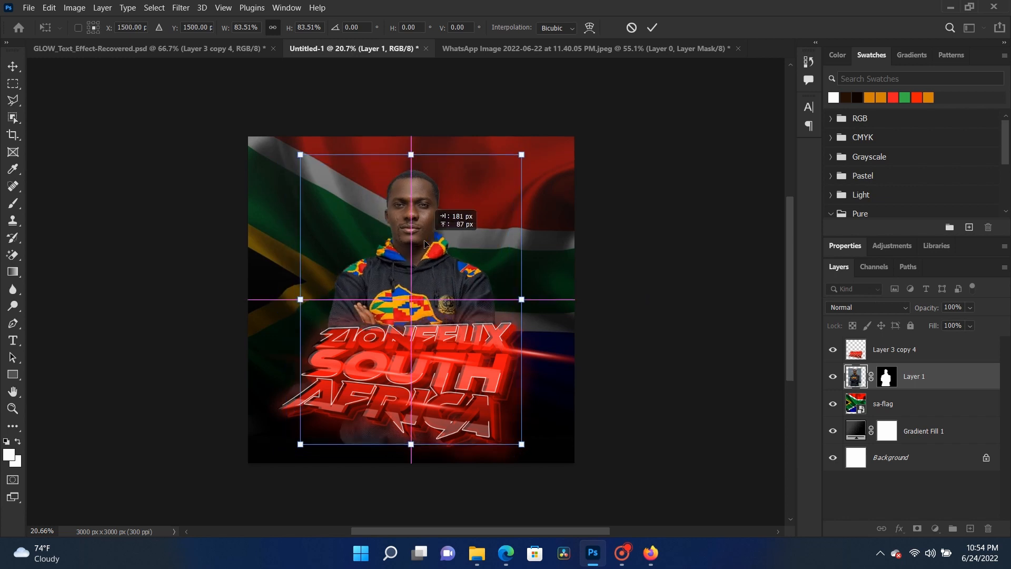
{"action": "left_click_drag", "start_coordinate": [301, 443], "coordinate": [317, 421]}
{"action": "left_click_drag", "start_coordinate": [416, 280], "coordinate": [377, 273]}
{"action": "left_click_drag", "start_coordinate": [504, 427], "coordinate": [517, 437]}
{"action": "key", "text": "Return"}
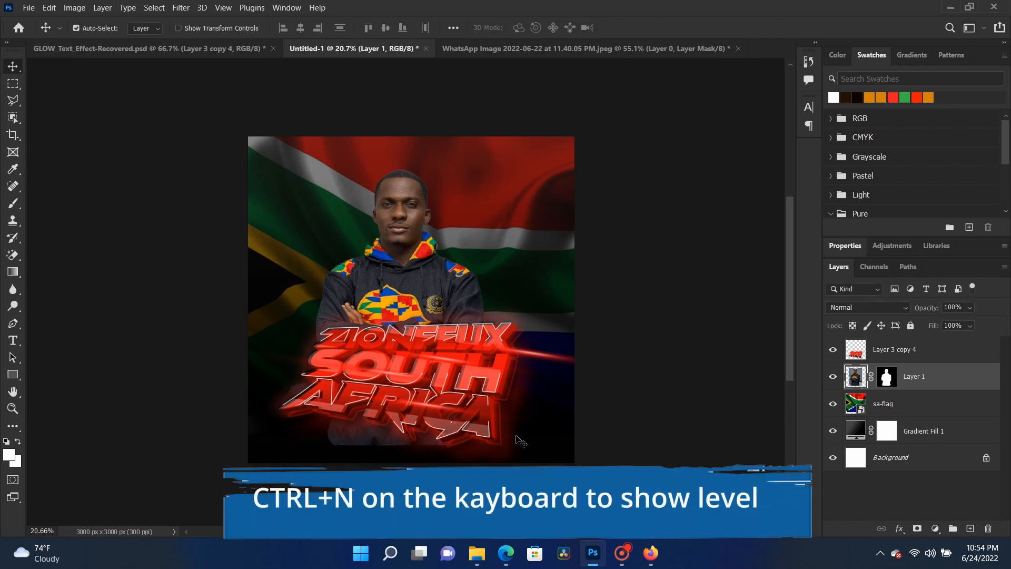
- Darken the man on Layer 1 with Levels by setting the black input level to 10
{"action": "scroll", "coordinate": [383, 209], "scroll_direction": "up", "scroll_amount": 7}
{"action": "left_click_drag", "start_coordinate": [445, 213], "coordinate": [374, 221]}
{"action": "right_click", "coordinate": [350, 211]}
{"action": "left_click", "coordinate": [360, 218]}
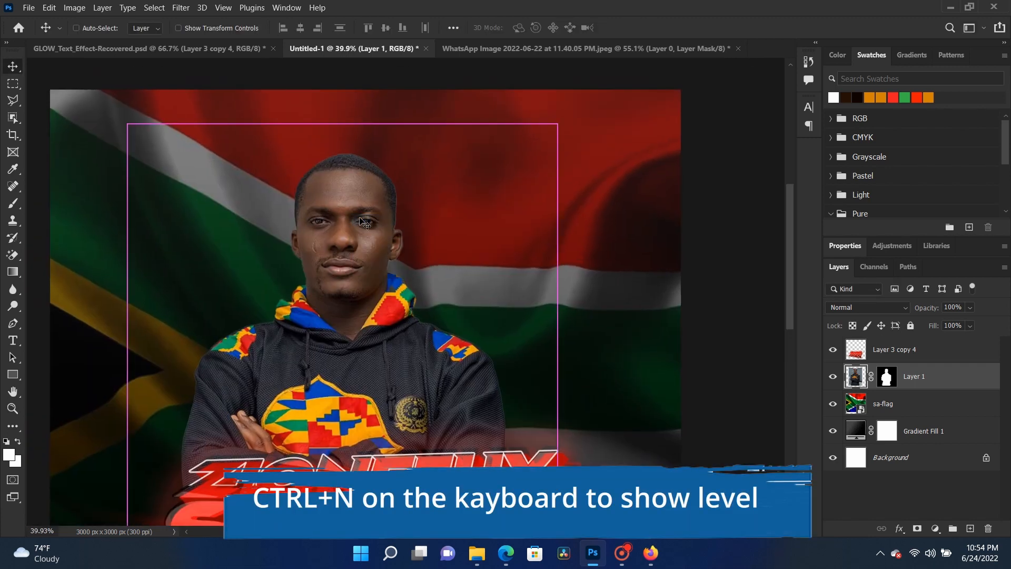
{"action": "key", "text": "ctrl+l"}
{"action": "left_click_drag", "start_coordinate": [625, 253], "coordinate": [629, 254]}
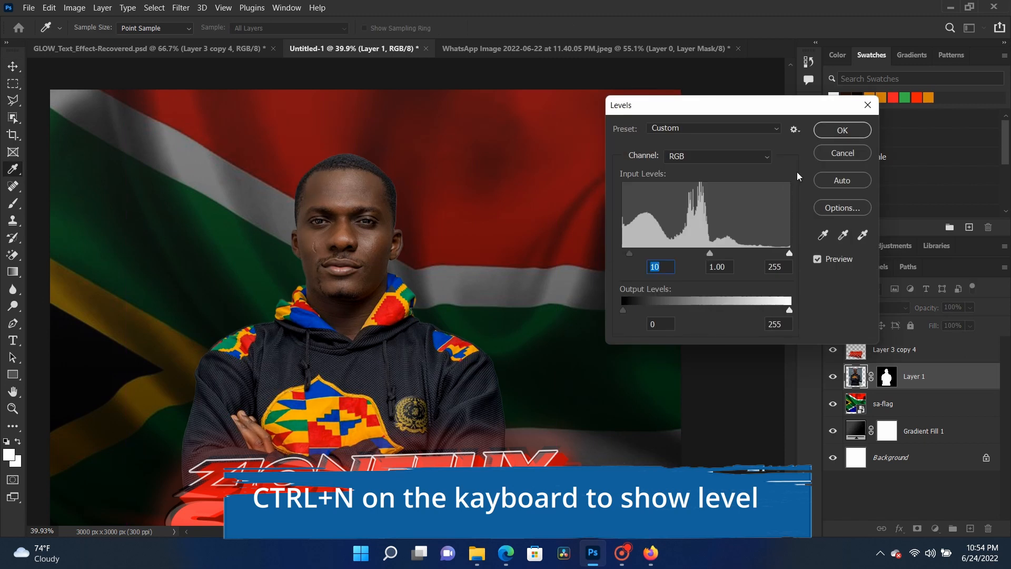
{"action": "left_click", "coordinate": [842, 130]}
- Scale the man on Layer 1 to about 87% and position him so his folded arms show above the 3D text
{"action": "left_click_drag", "start_coordinate": [301, 341], "coordinate": [361, 271]}
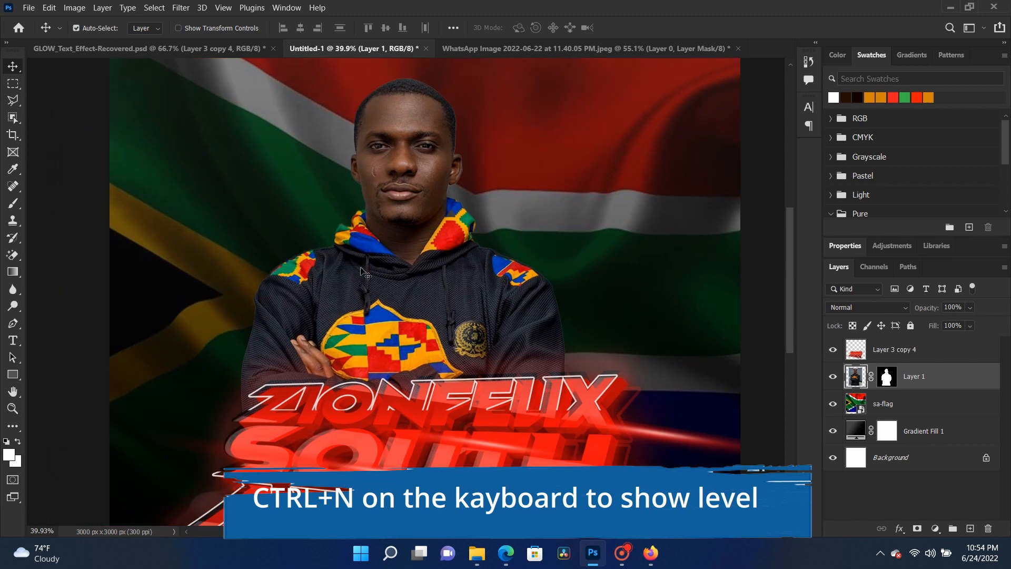
{"action": "scroll", "coordinate": [364, 272], "scroll_direction": "down", "scroll_amount": 4}
{"action": "right_click", "coordinate": [411, 215]}
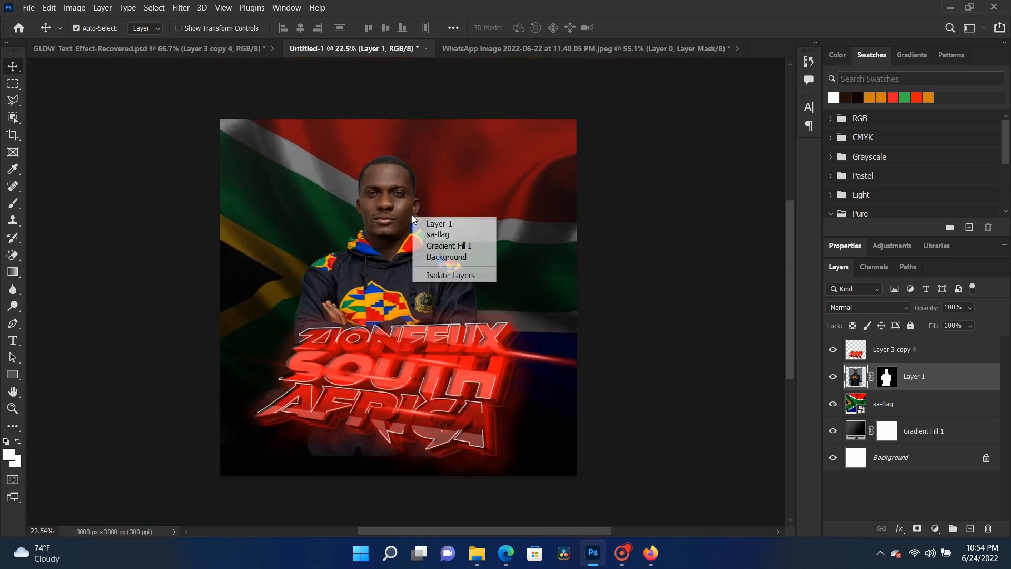
{"action": "right_click", "coordinate": [402, 200]}
{"action": "left_click", "coordinate": [414, 206]}
{"action": "key", "text": "ctrl+t"}
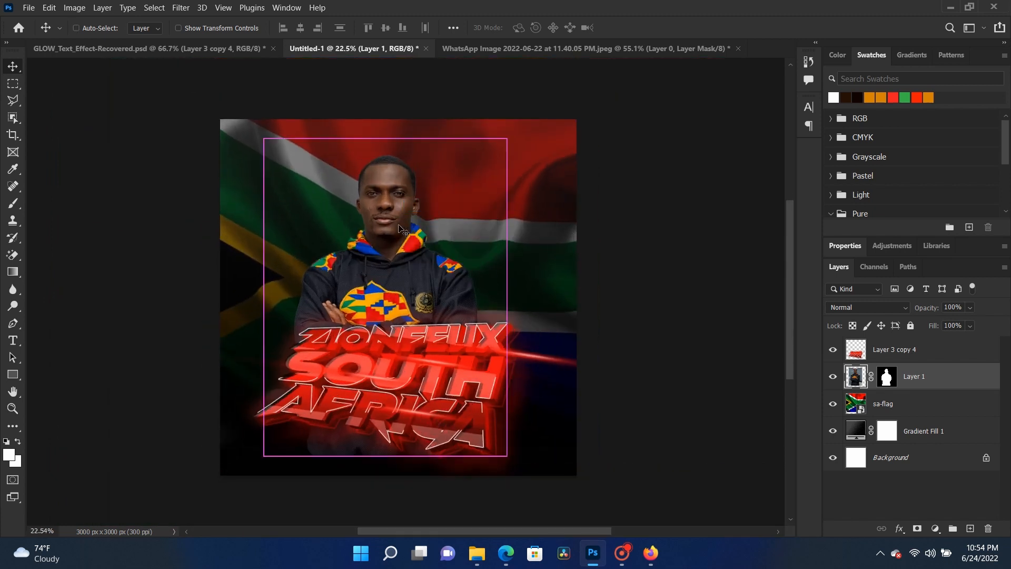
{"action": "left_click_drag", "start_coordinate": [264, 456], "coordinate": [294, 415]}
{"action": "left_click_drag", "start_coordinate": [374, 321], "coordinate": [359, 320]}
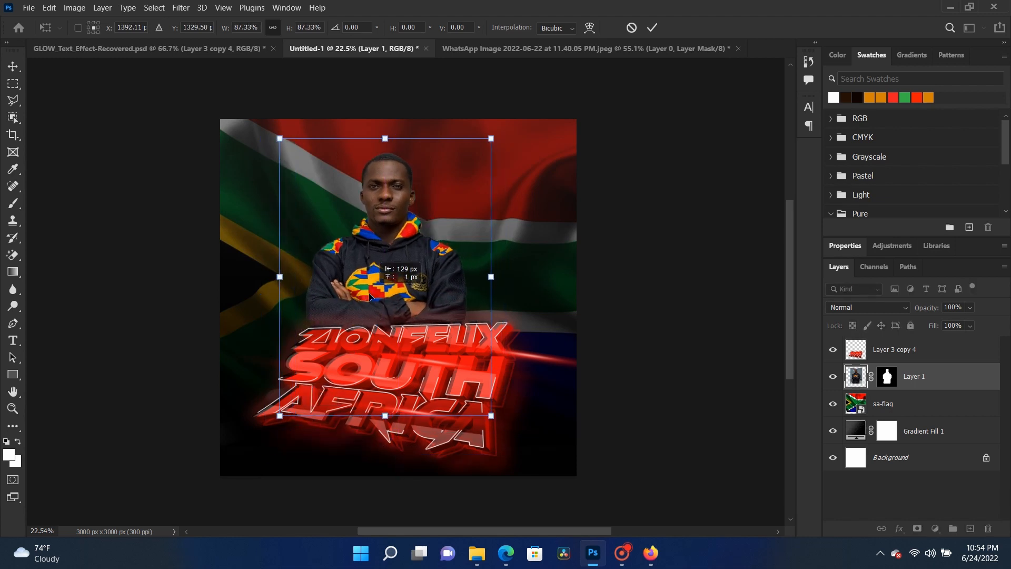
{"action": "left_click_drag", "start_coordinate": [489, 417], "coordinate": [488, 415]}
{"action": "key", "text": "Return"}
- Shrink the 3D text layer and move it slightly left, just beneath the man's folded arms
{"action": "right_click", "coordinate": [488, 416]}
{"action": "left_click", "coordinate": [521, 419]}
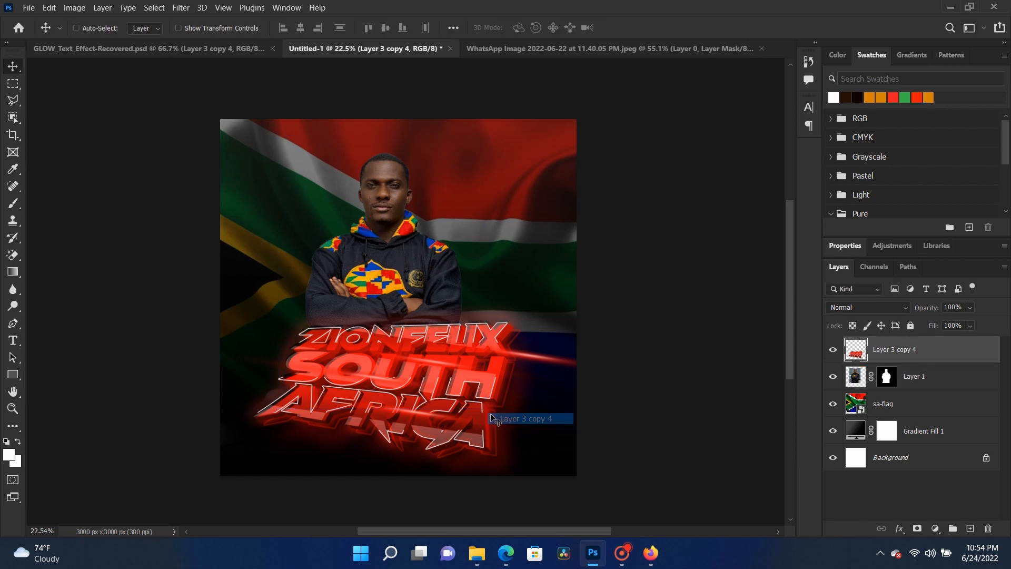
{"action": "key", "text": "ctrl+t"}
{"action": "left_click_drag", "start_coordinate": [656, 487], "coordinate": [615, 468]}
{"action": "left_click_drag", "start_coordinate": [441, 399], "coordinate": [428, 396]}
{"action": "key", "text": "Return"}
- Select the 3D text layer and Layer 1 together and move both slightly right toward the canvas centre
{"action": "right_click", "coordinate": [383, 244]}
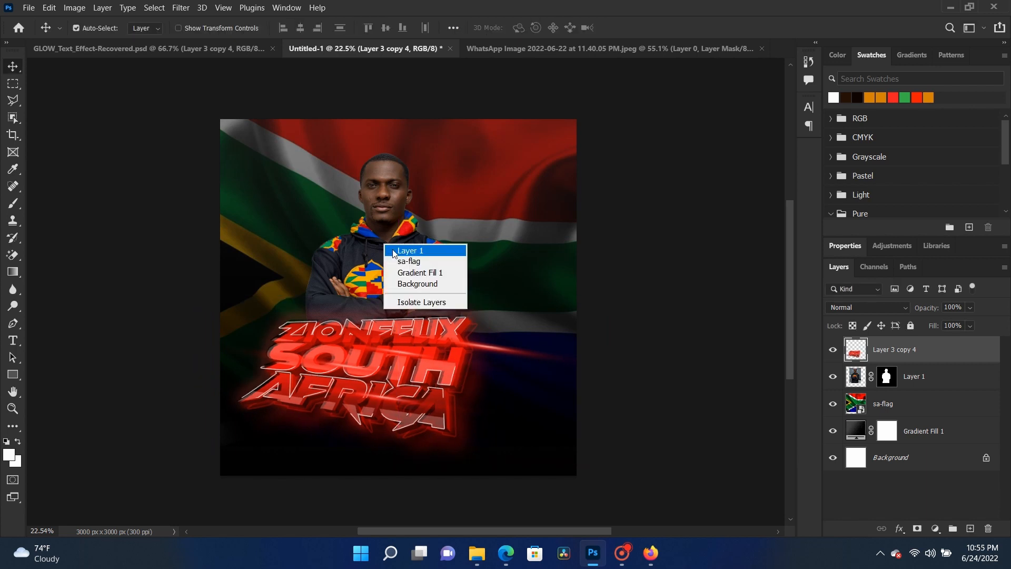
{"action": "left_click", "coordinate": [395, 252], "text": "shift"}
{"action": "left_click_drag", "start_coordinate": [394, 261], "coordinate": [415, 263]}
- Enlarge the man on Layer 1 to about 104% and shift him slightly left above the 3D text
{"action": "left_click", "coordinate": [397, 217]}
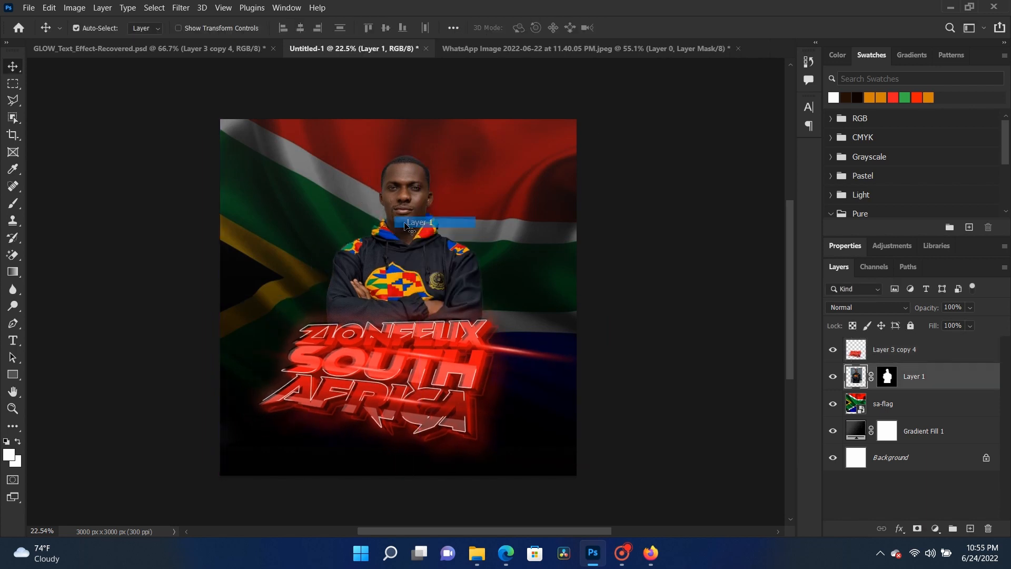
{"action": "key", "text": "ctrl+t"}
{"action": "mouse_move", "coordinate": [301, 142]}
{"action": "left_mouse_down"}
{"action": "mouse_move", "coordinate": [275, 110]}
{"action": "mouse_move", "coordinate": [292, 130]}
{"action": "left_mouse_up"}
{"action": "left_click_drag", "start_coordinate": [368, 261], "coordinate": [359, 262]}
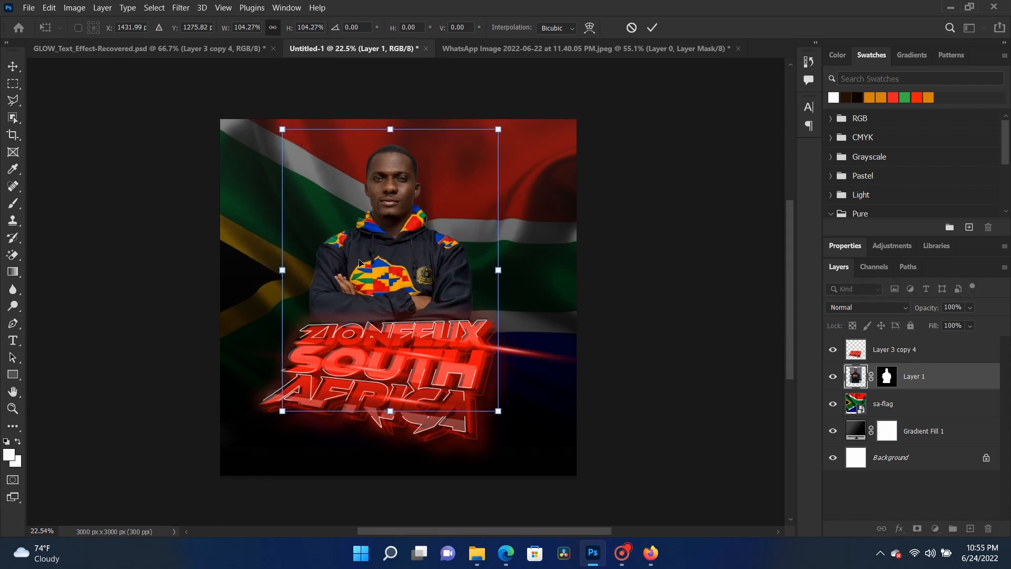
{"action": "key", "text": "Return"}
- Select the man and 3D text layers together and move both slightly down the canvas
{"action": "right_click", "coordinate": [368, 368]}
{"action": "left_click", "coordinate": [393, 368], "text": "shift"}
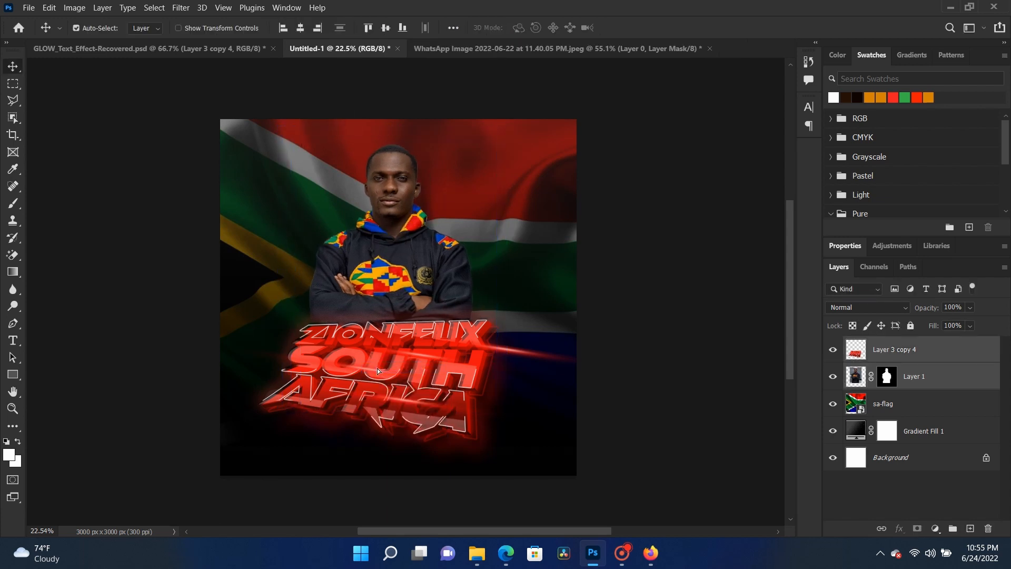
{"action": "left_click_drag", "start_coordinate": [377, 368], "coordinate": [378, 372]}
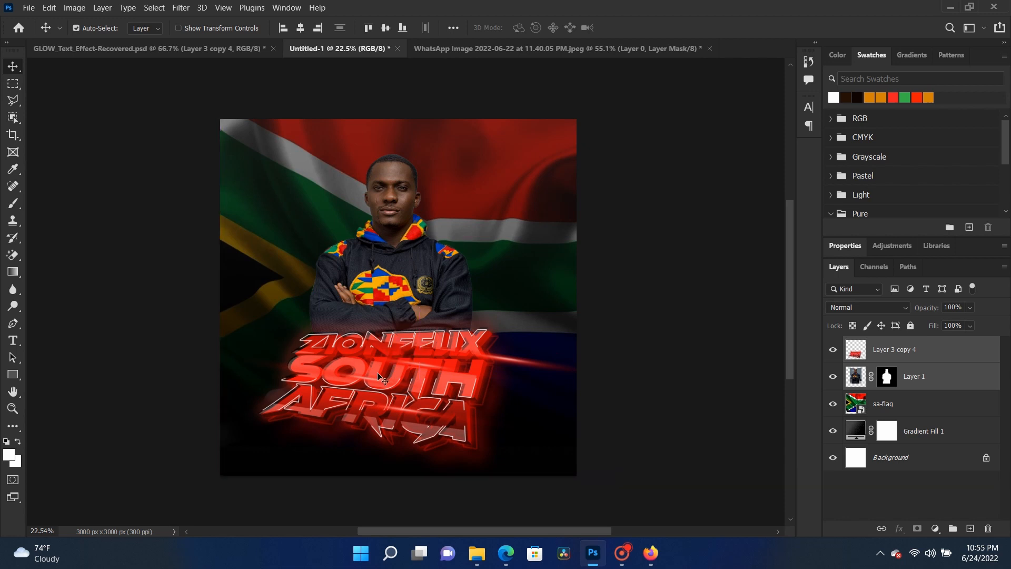
- Prepare the Eraser tool on Layer 1 with its brush size enlarged to 800 px
{"action": "right_click", "coordinate": [400, 249]}
{"action": "left_click", "coordinate": [421, 263]}
{"action": "left_click", "coordinate": [13, 256]}
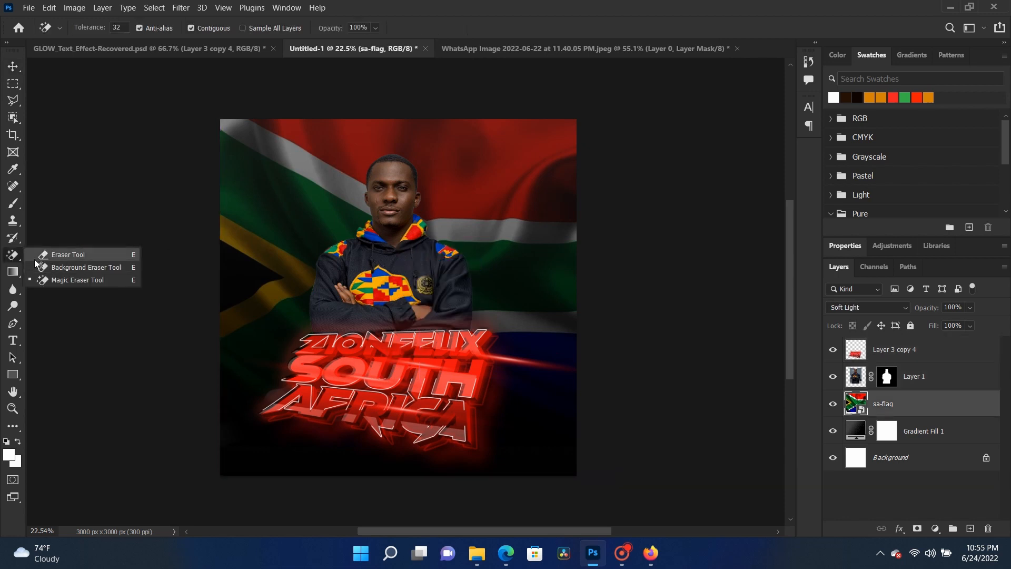
{"action": "left_click", "coordinate": [68, 254]}
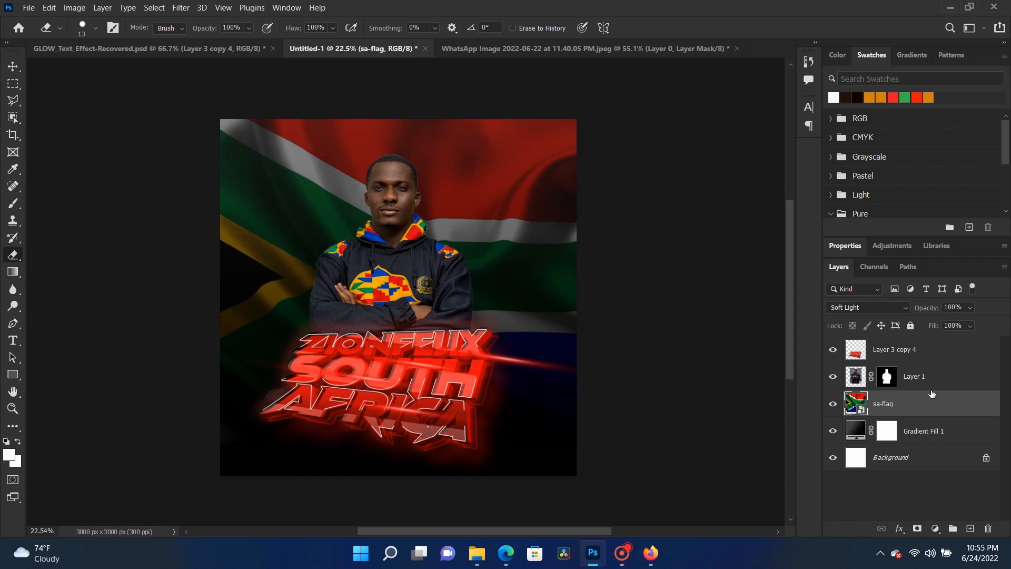
{"action": "left_click", "coordinate": [948, 382]}
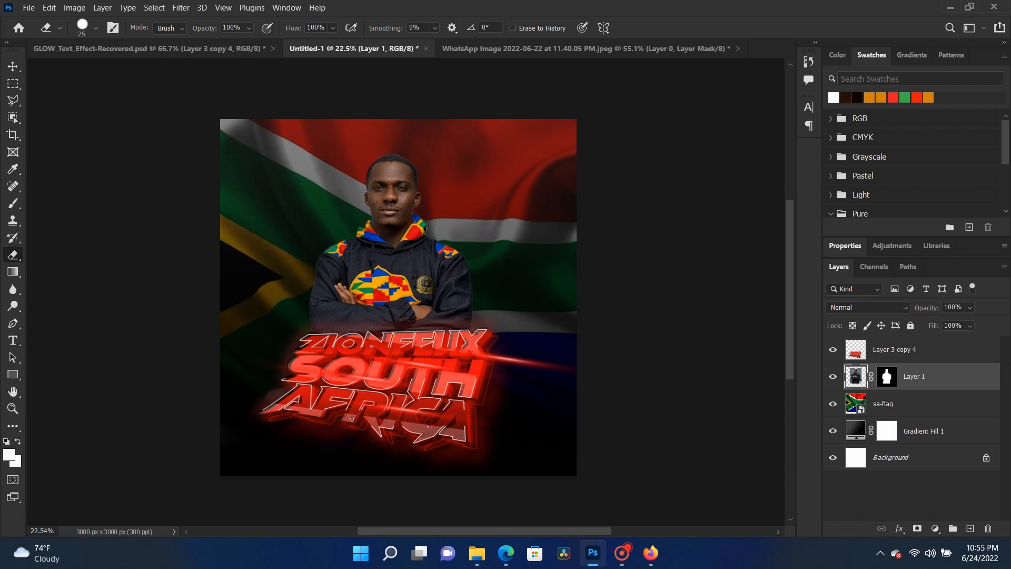
{"action": "key", "text": "bracketright"}
{"action": "key", "text": "bracketright"}
{"action": "key", "text": "bracketright"}
{"action": "key", "text": "bracketright"}
{"action": "key", "text": "bracketright"}
{"action": "key", "text": "bracketright"}
{"action": "key", "text": "bracketright"}
{"action": "key", "text": "bracketright"}
{"action": "key", "text": "bracketright"}
{"action": "key", "text": "bracketright"}
{"action": "key", "text": "bracketright"}
{"action": "key", "text": "bracketright"}
{"action": "key", "text": "bracketright"}
{"action": "key", "text": "bracketright"}
{"action": "key", "text": "bracketright"}
{"action": "key", "text": "bracketright"}
{"action": "key", "text": "bracketright"}
{"action": "key", "text": "bracketright"}
{"action": "key", "text": "bracketright"}
{"action": "key", "text": "bracketright"}
{"action": "key", "text": "bracketleft"}
{"action": "key", "text": "bracketleft"}
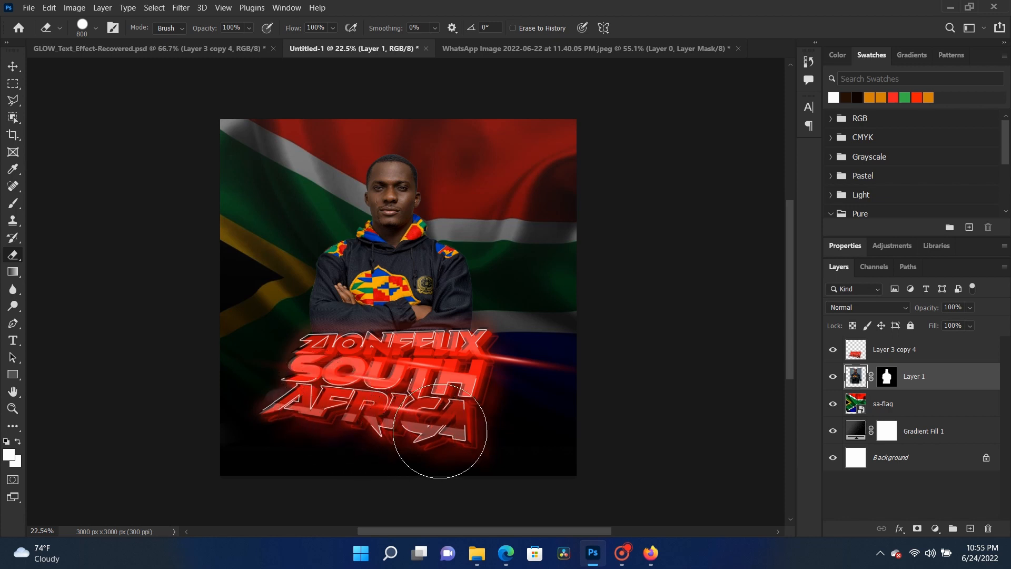
- Scale the 3D text layer down to about 90%, keeping its upper-left corner in place
{"action": "left_click", "coordinate": [13, 66]}
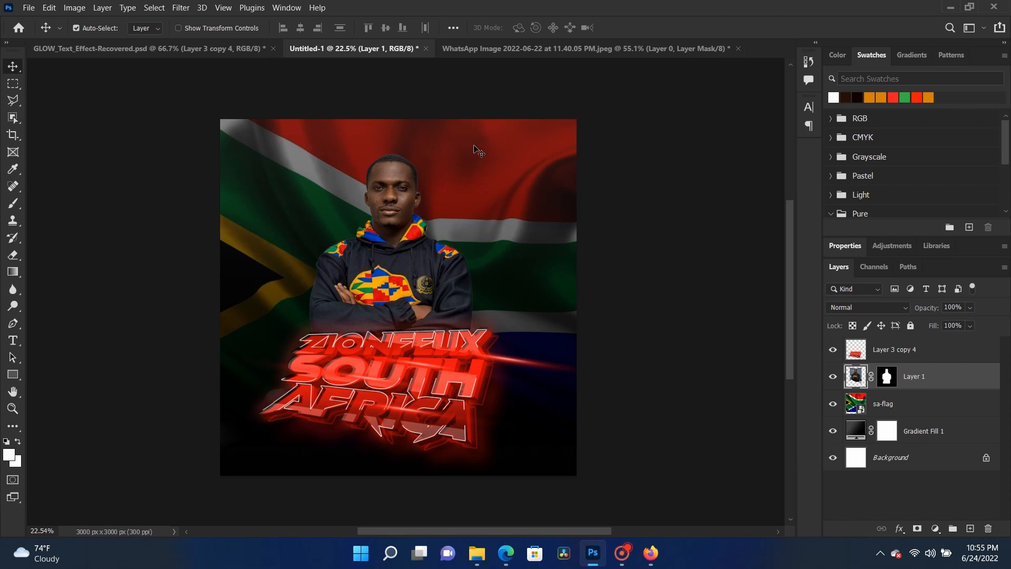
{"action": "left_click", "coordinate": [421, 409]}
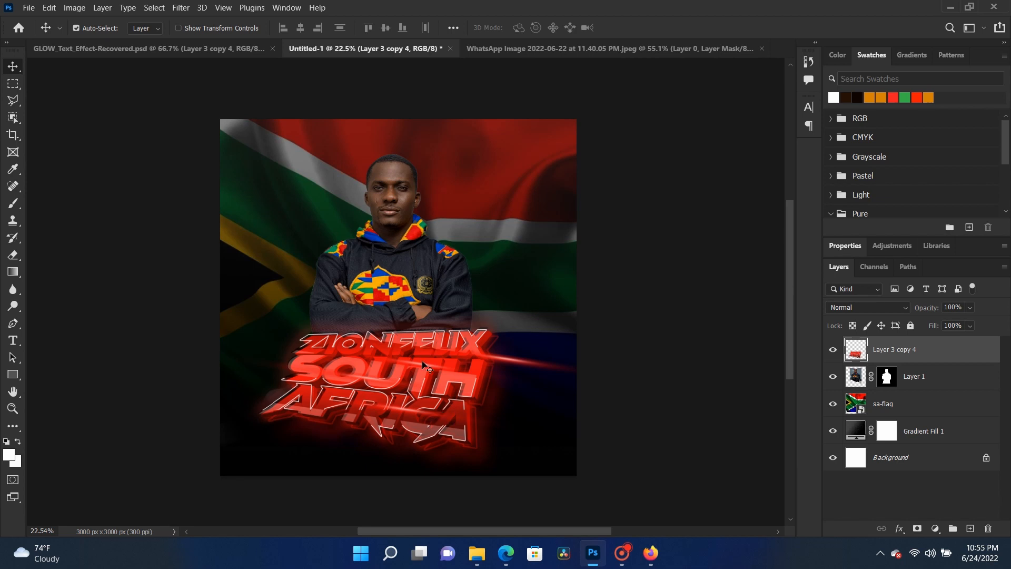
{"action": "right_click", "coordinate": [413, 401]}
{"action": "left_click", "coordinate": [426, 408]}
{"action": "key", "text": "ctrl+t"}
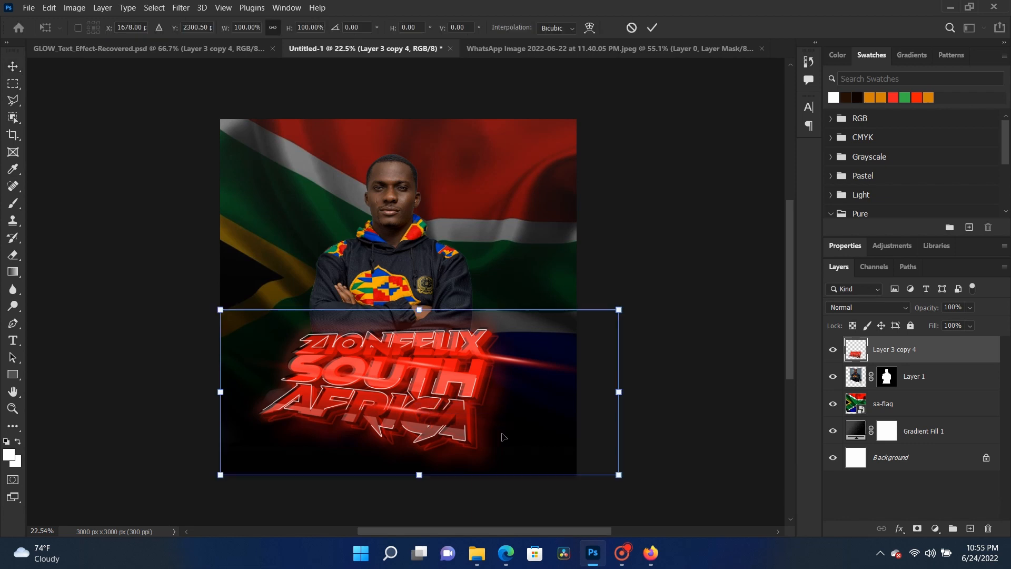
{"action": "left_click_drag", "start_coordinate": [619, 476], "coordinate": [579, 464]}
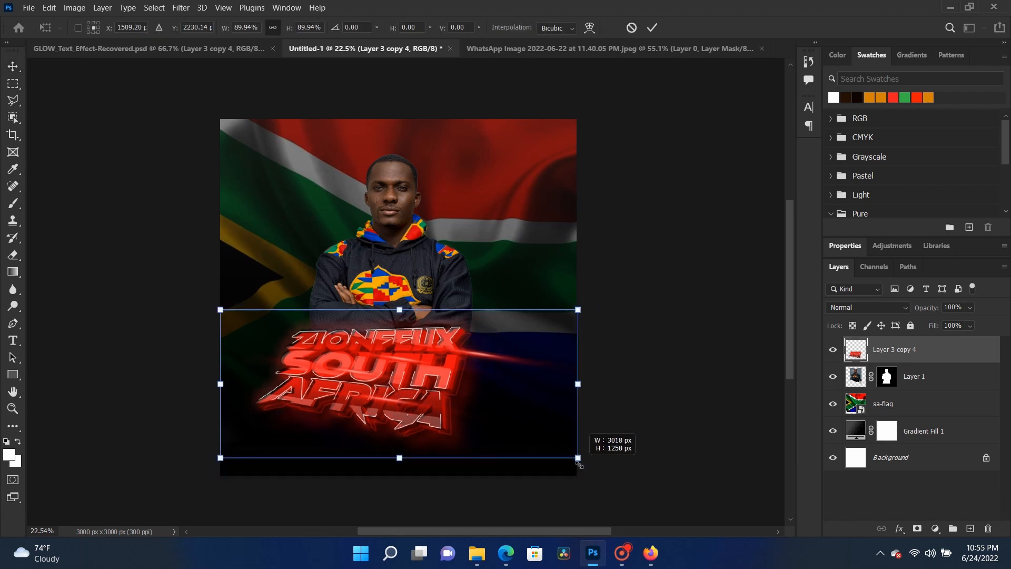
{"action": "key", "text": "Return"}
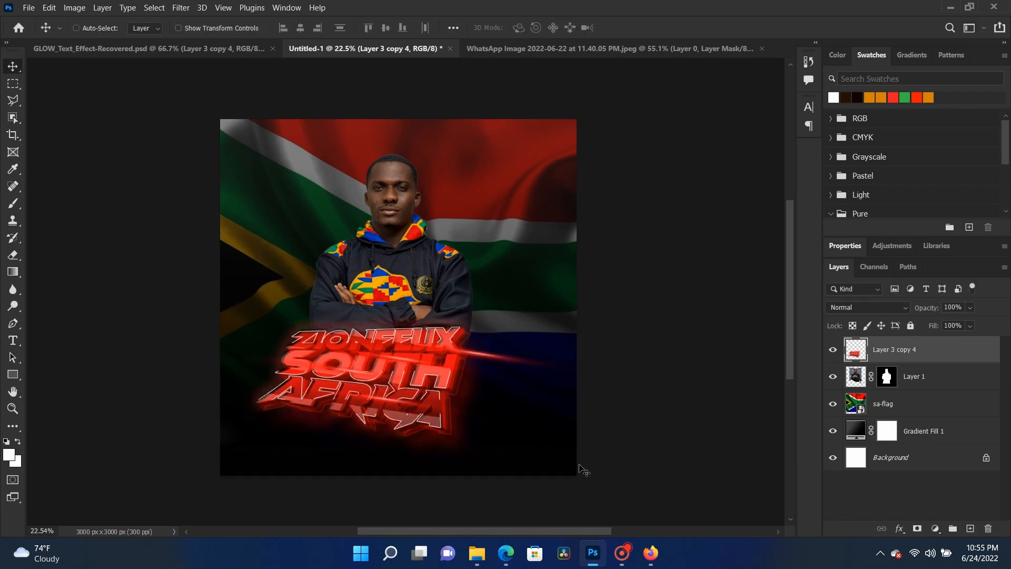
- Enlarge the 3D text layer slightly from its upper-left corner and nudge it a little right and up
{"action": "key", "text": "ctrl+t"}
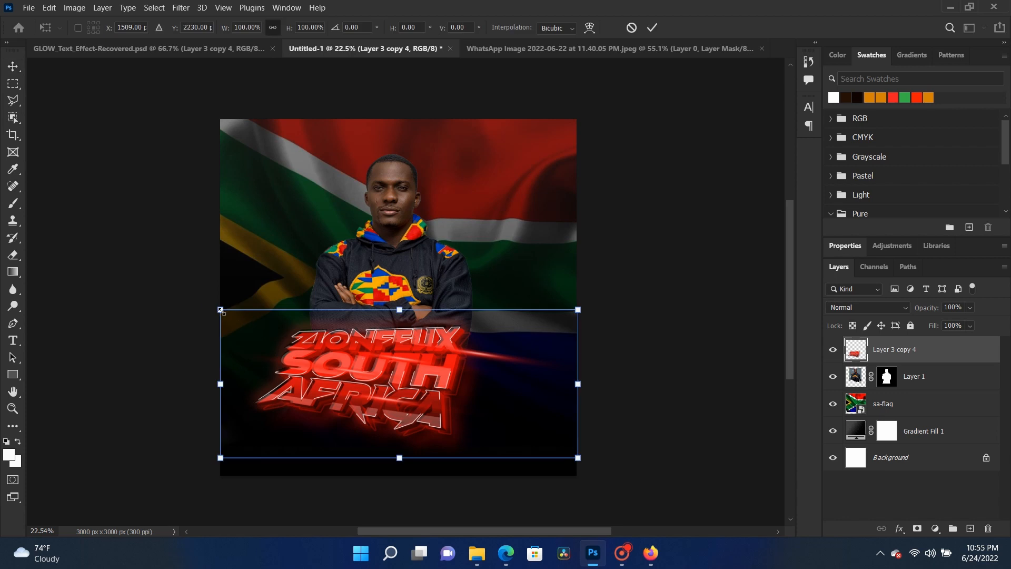
{"action": "left_click_drag", "start_coordinate": [221, 310], "coordinate": [201, 302]}
{"action": "key", "text": "Return"}
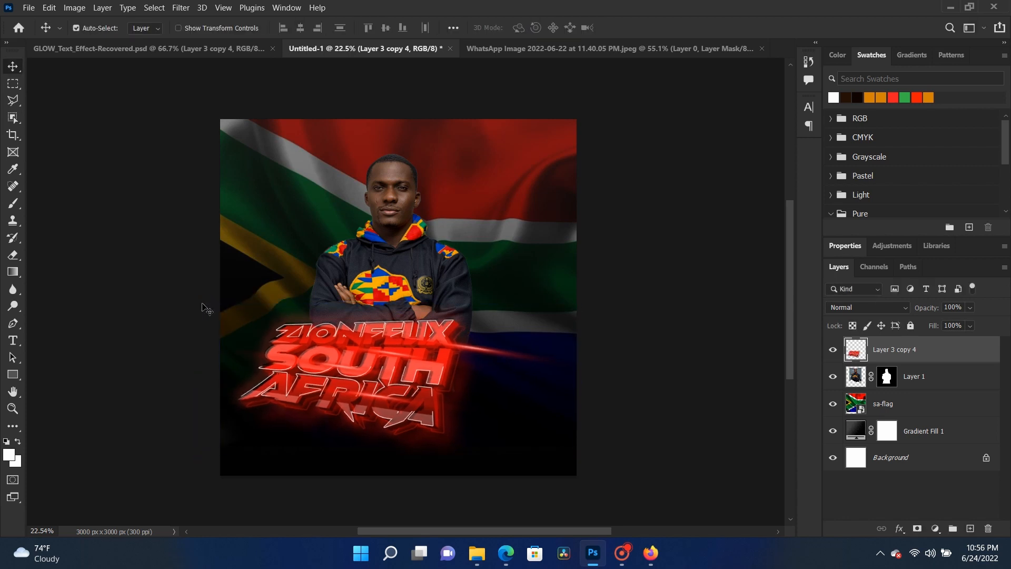
{"action": "left_click_drag", "start_coordinate": [293, 349], "coordinate": [305, 344]}
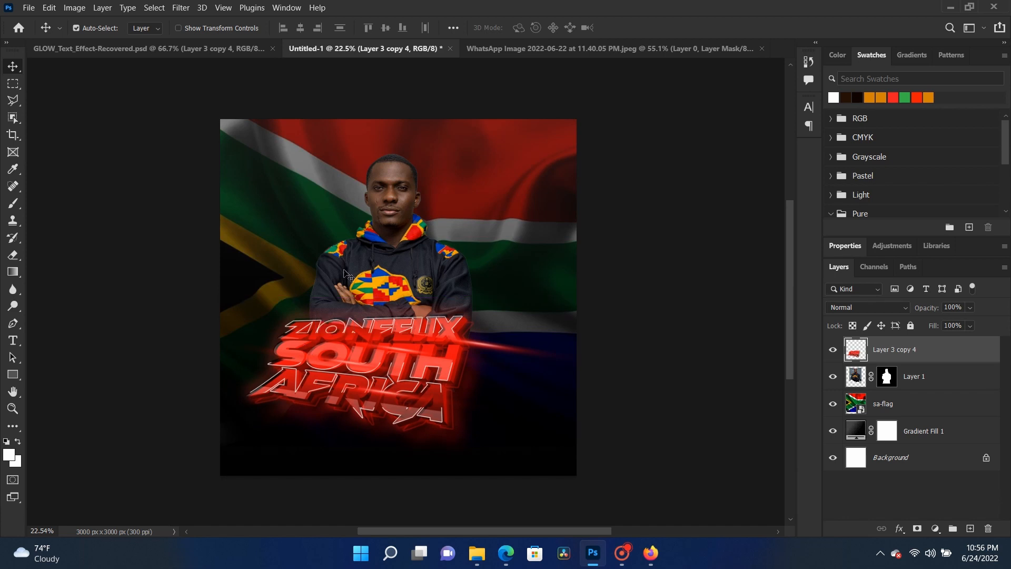
- Raise the man on Layer 1 slightly, and shift the man and the 3D text together down and to the right
{"action": "right_click", "coordinate": [364, 240]}
{"action": "left_click", "coordinate": [375, 256]}
{"action": "left_click_drag", "start_coordinate": [375, 258], "coordinate": [376, 237]}
{"action": "right_click", "coordinate": [386, 253]}
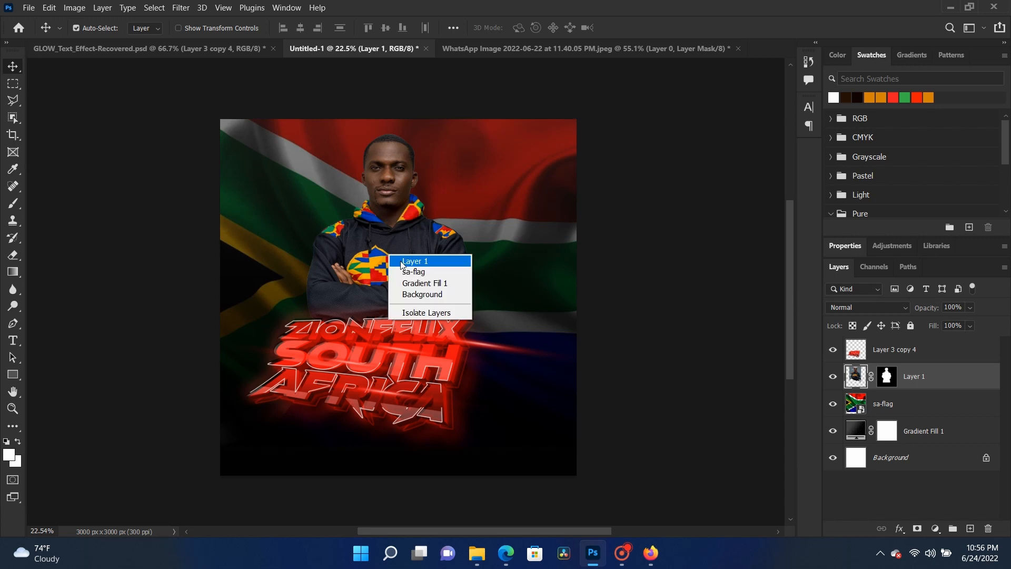
{"action": "right_click", "coordinate": [361, 340]}
{"action": "left_click", "coordinate": [369, 347]}
{"action": "left_click_drag", "start_coordinate": [368, 348], "coordinate": [390, 366]}
- Scale the man on Layer 1 up to about 104% from his upper-left corner
{"action": "right_click", "coordinate": [421, 263]}
{"action": "left_click", "coordinate": [429, 262]}
{"action": "right_click", "coordinate": [424, 258]}
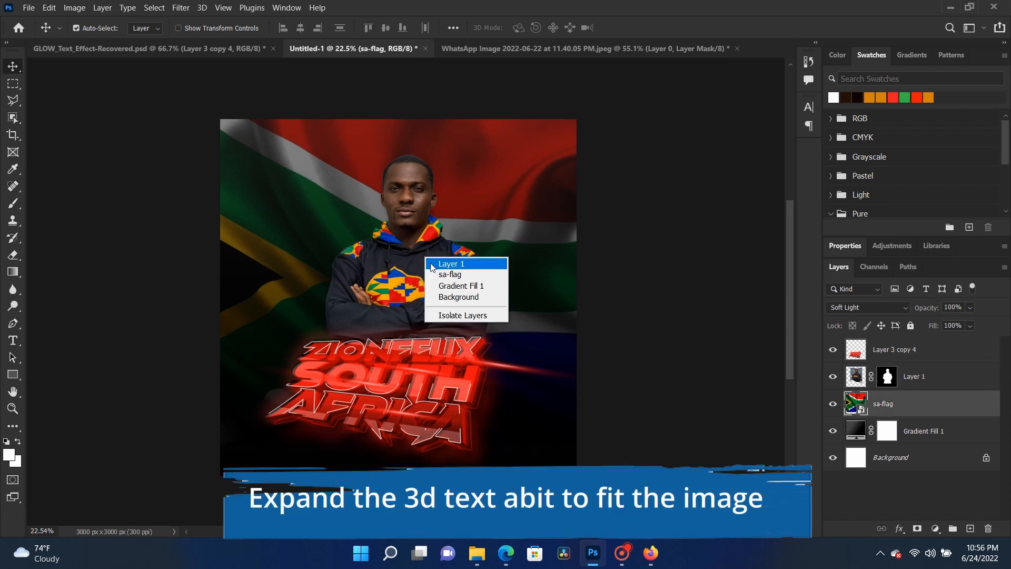
{"action": "left_click", "coordinate": [429, 262]}
{"action": "key", "text": "ctrl+t"}
{"action": "left_click_drag", "start_coordinate": [300, 145], "coordinate": [285, 132]}
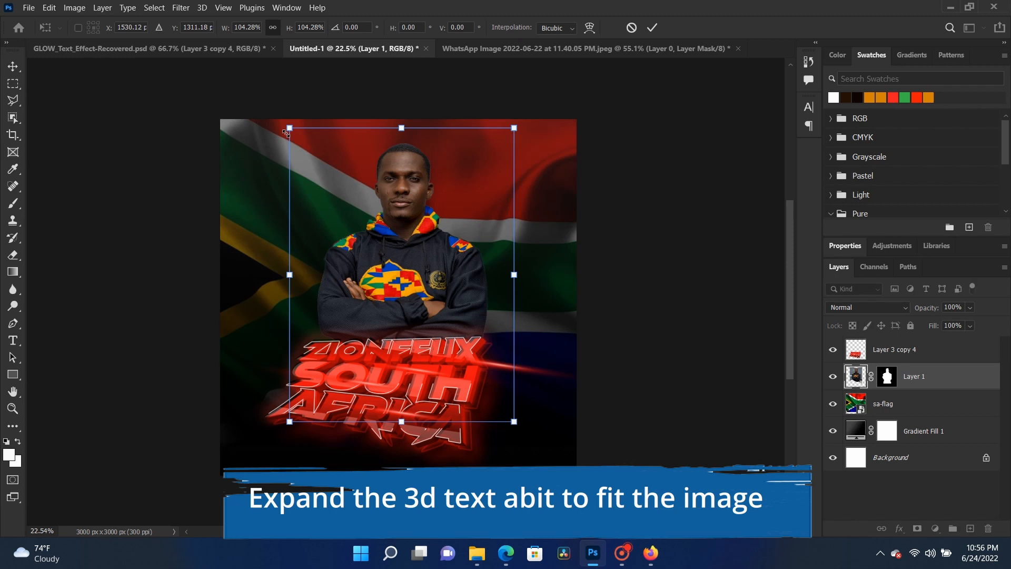
{"action": "key", "text": "Return"}
- Select the 3D text layer and enlarge it slightly toward its upper-left corner to fit the man
{"action": "left_click", "coordinate": [348, 379]}
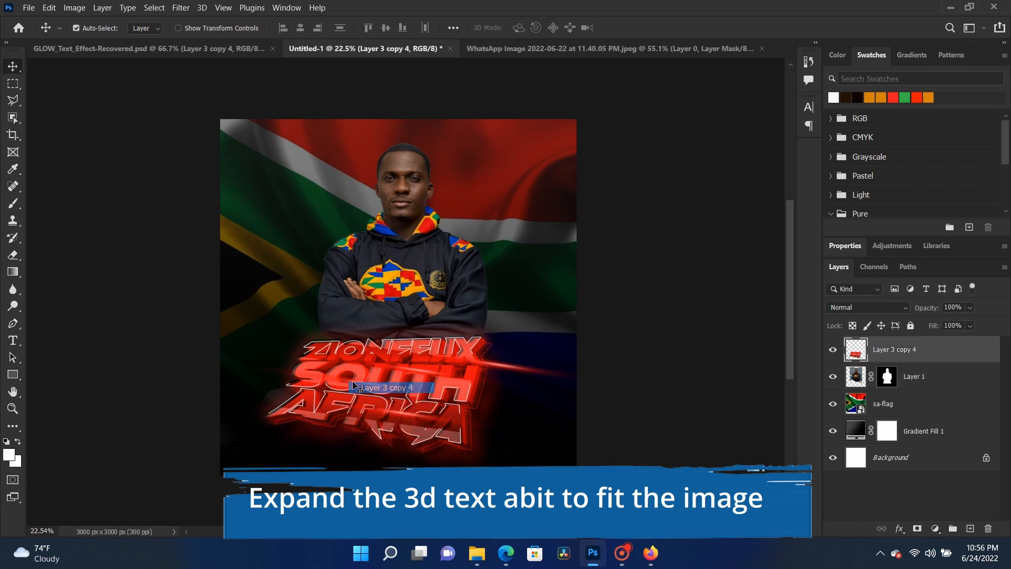
{"action": "key", "text": "ctrl+t"}
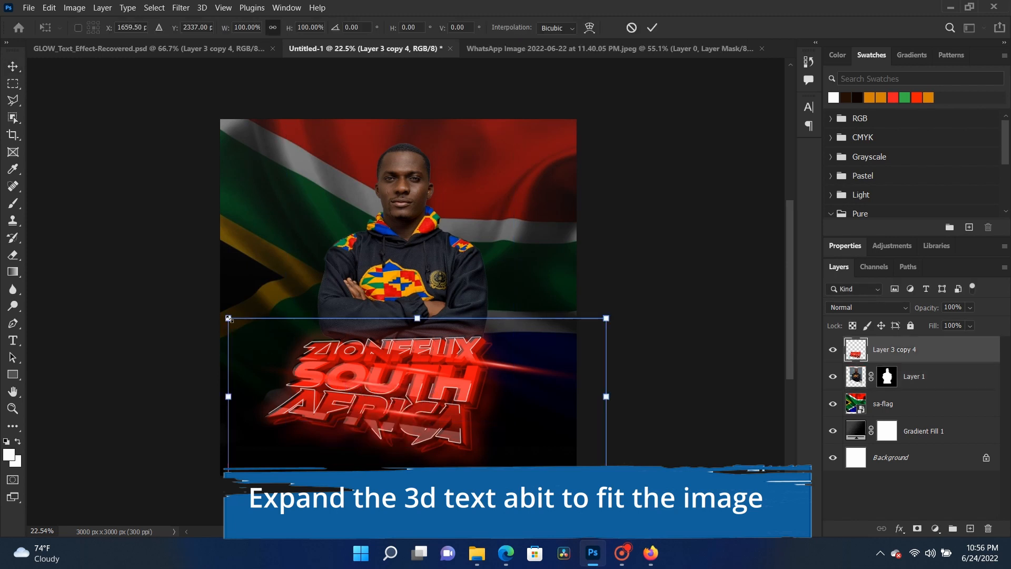
{"action": "left_click_drag", "start_coordinate": [228, 318], "coordinate": [207, 309]}
{"action": "key", "text": "Return"}
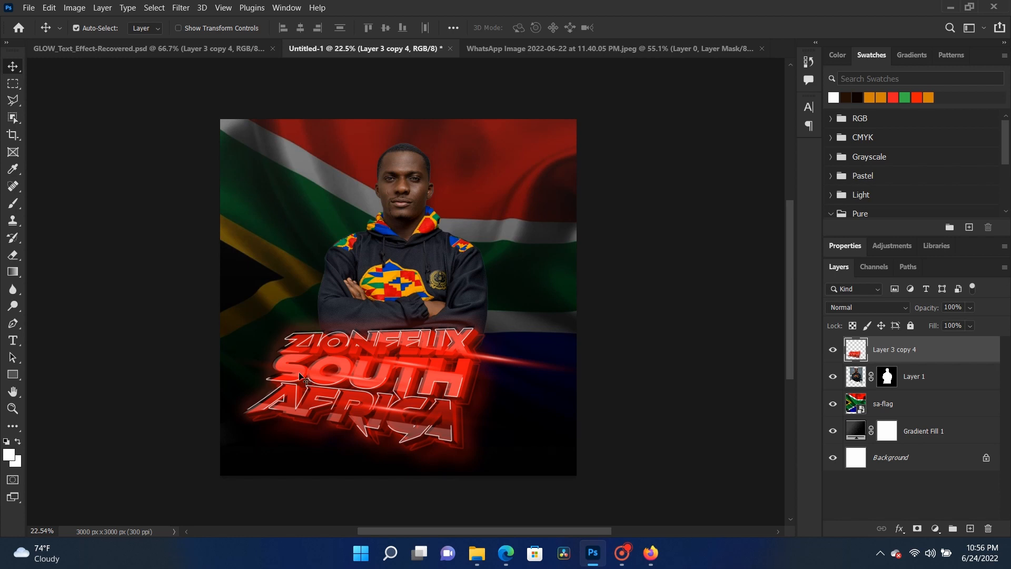
- Select the man's layer, Layer 1, and duplicate it
{"action": "scroll", "coordinate": [300, 376], "scroll_direction": "up", "scroll_amount": 2}
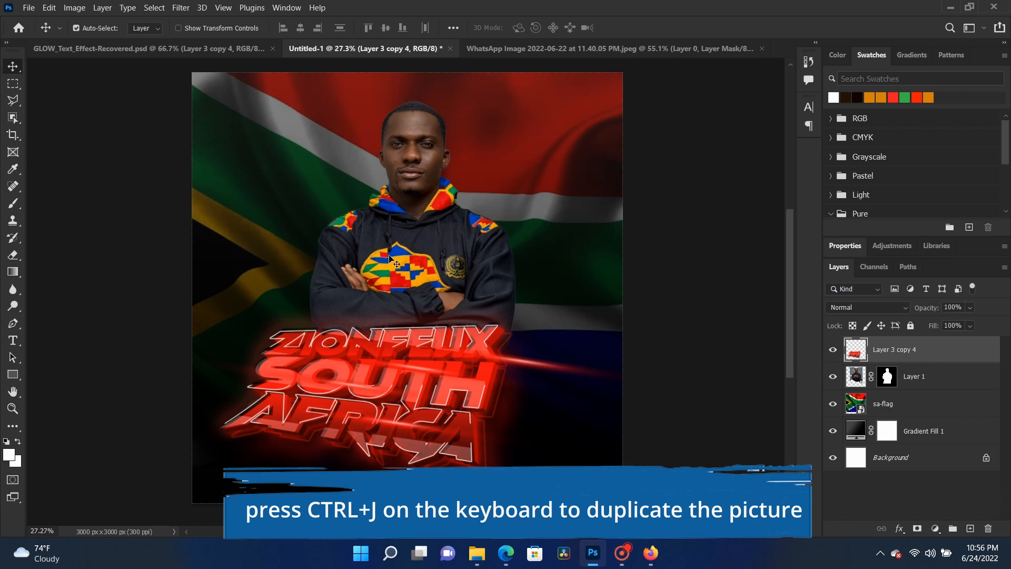
{"action": "right_click", "coordinate": [439, 172]}
{"action": "right_click", "coordinate": [420, 155]}
{"action": "left_click", "coordinate": [428, 161]}
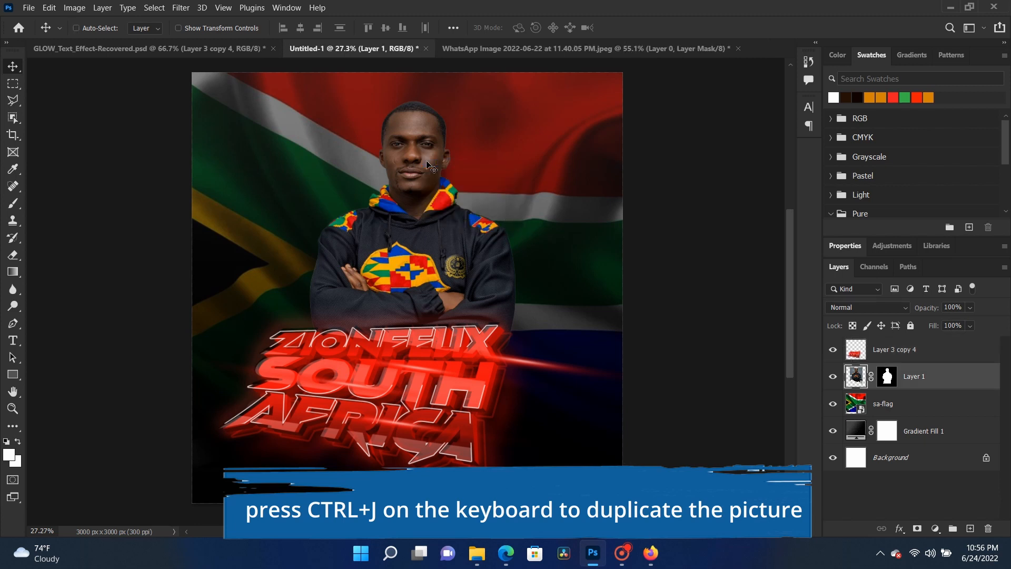
{"action": "key", "text": "ctrl+j"}
- Apply a High Pass filter with a 10 px radius to Layer 1 copy and set its blend mode to Overlay
{"action": "left_click", "coordinate": [180, 7]}
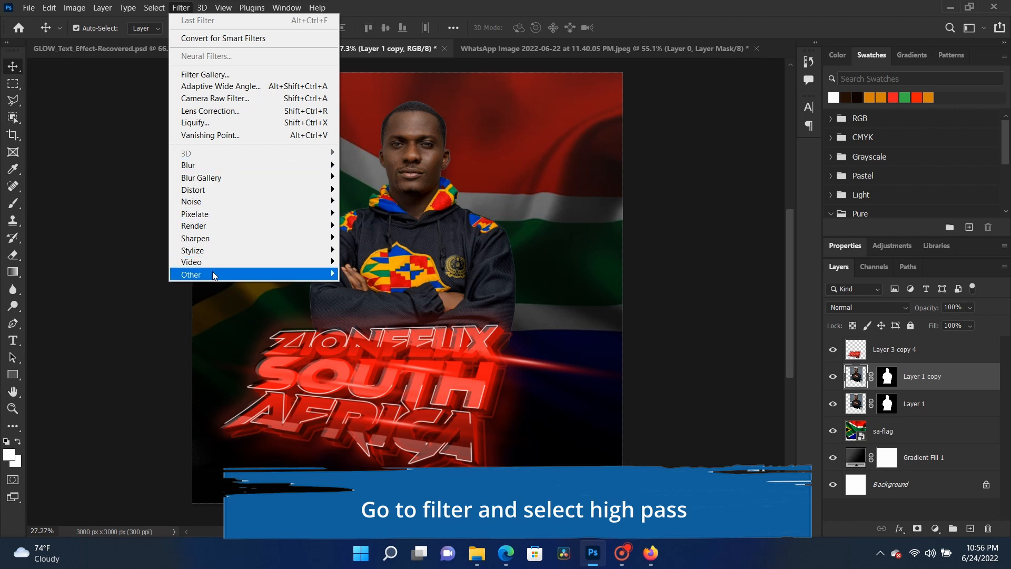
{"action": "mouse_move", "coordinate": [213, 273]}
{"action": "left_click", "coordinate": [371, 286]}
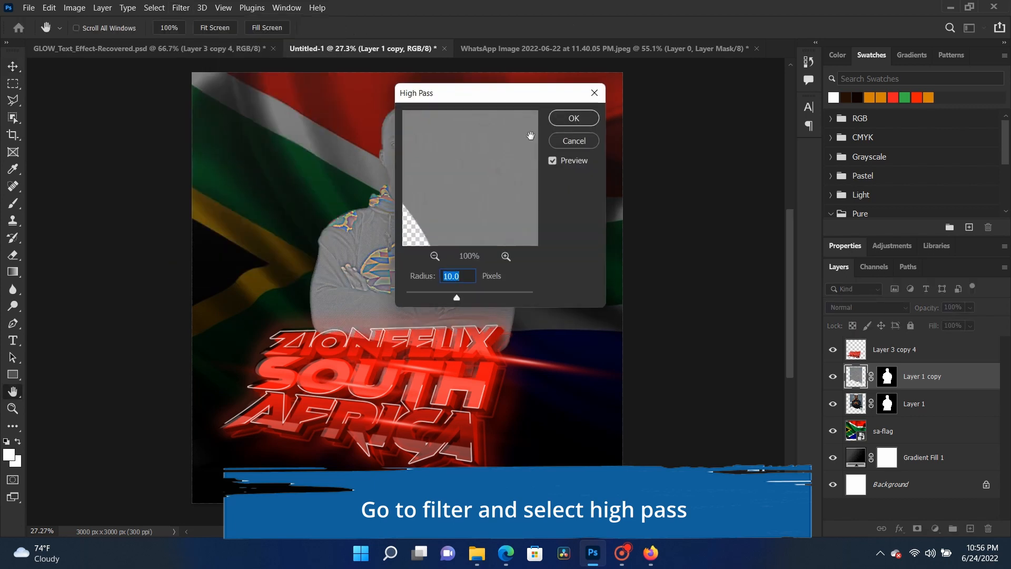
{"action": "left_click", "coordinate": [573, 117]}
{"action": "left_click", "coordinate": [874, 309]}
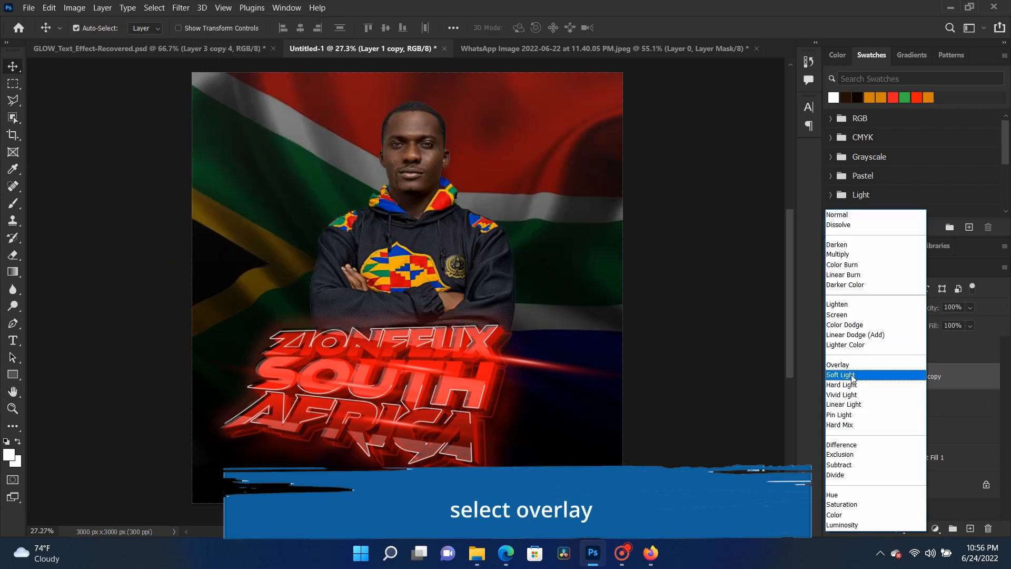
{"action": "left_click", "coordinate": [849, 367]}
{"action": "left_click", "coordinate": [671, 281]}
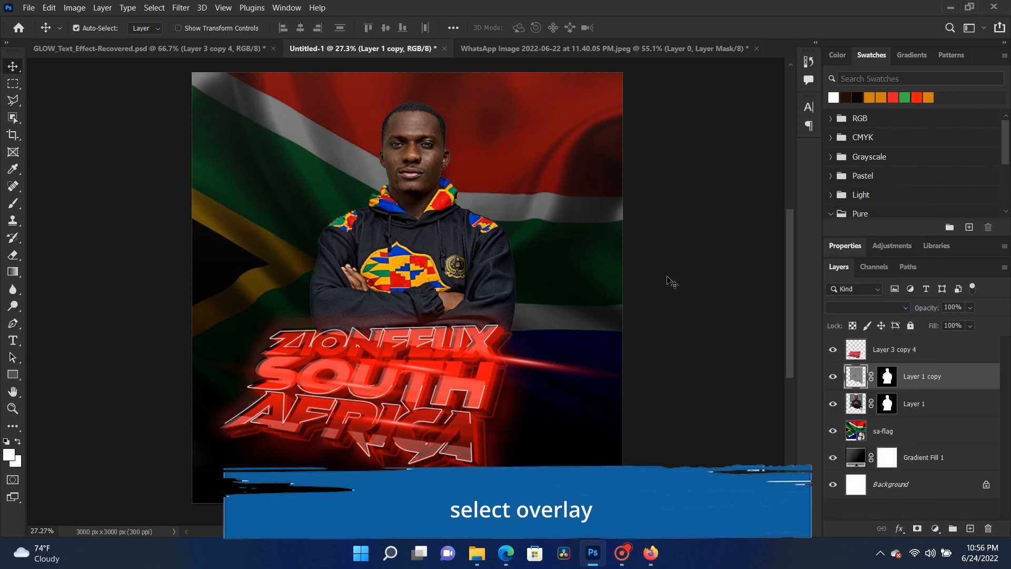
- Check the sharpening on the man's face and reduce the opacity of Layer 1 copy to 51%
{"action": "scroll", "coordinate": [420, 303], "scroll_direction": "up", "scroll_amount": 5}
{"action": "left_click_drag", "start_coordinate": [432, 227], "coordinate": [371, 422]}
{"action": "scroll", "coordinate": [341, 269], "scroll_direction": "up", "scroll_amount": 1}
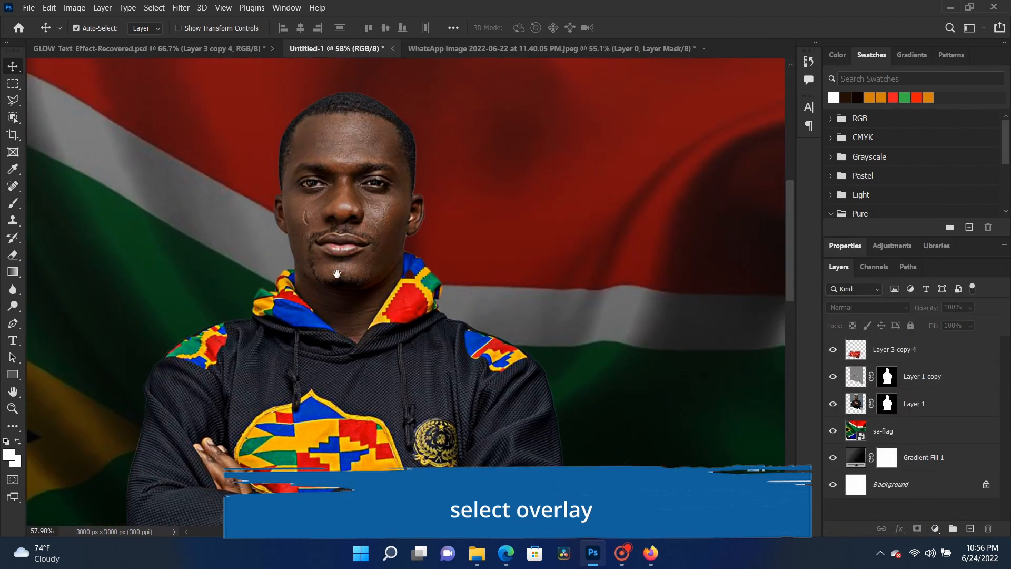
{"action": "left_click_drag", "start_coordinate": [336, 275], "coordinate": [352, 309]}
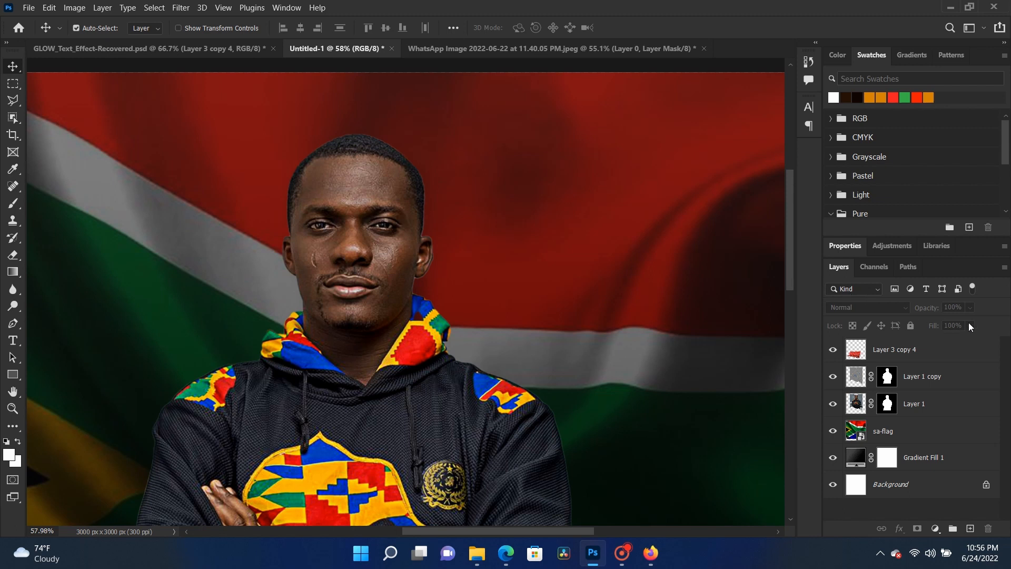
{"action": "left_click", "coordinate": [900, 375]}
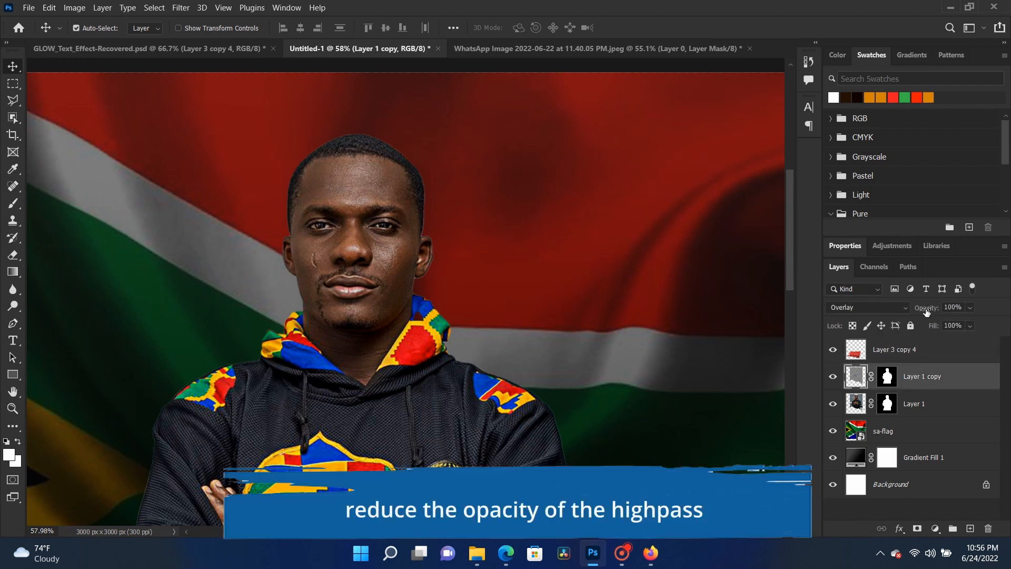
{"action": "left_click_drag", "start_coordinate": [926, 311], "coordinate": [893, 311]}
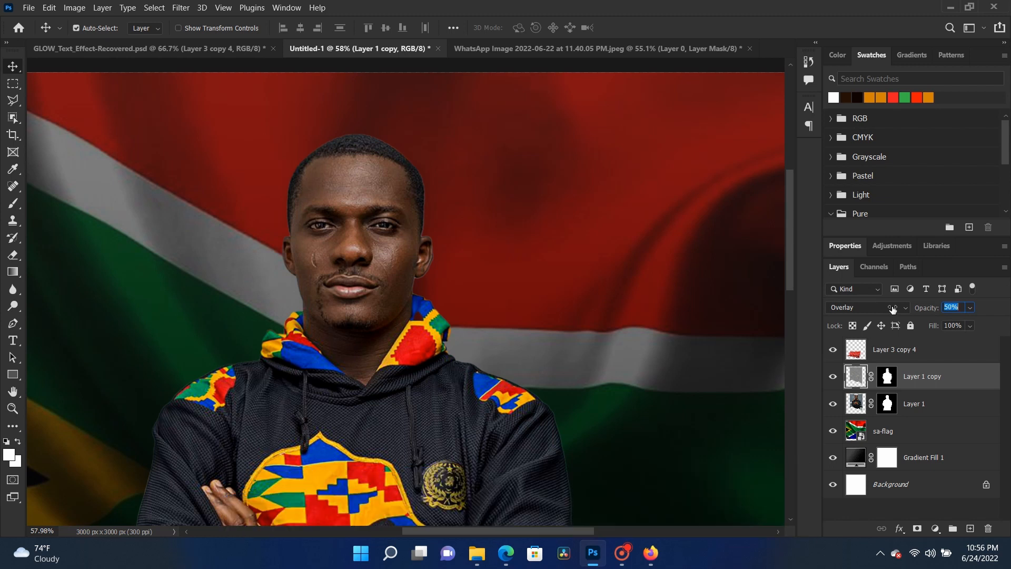
{"action": "scroll", "coordinate": [519, 307], "scroll_direction": "down", "scroll_amount": 6}
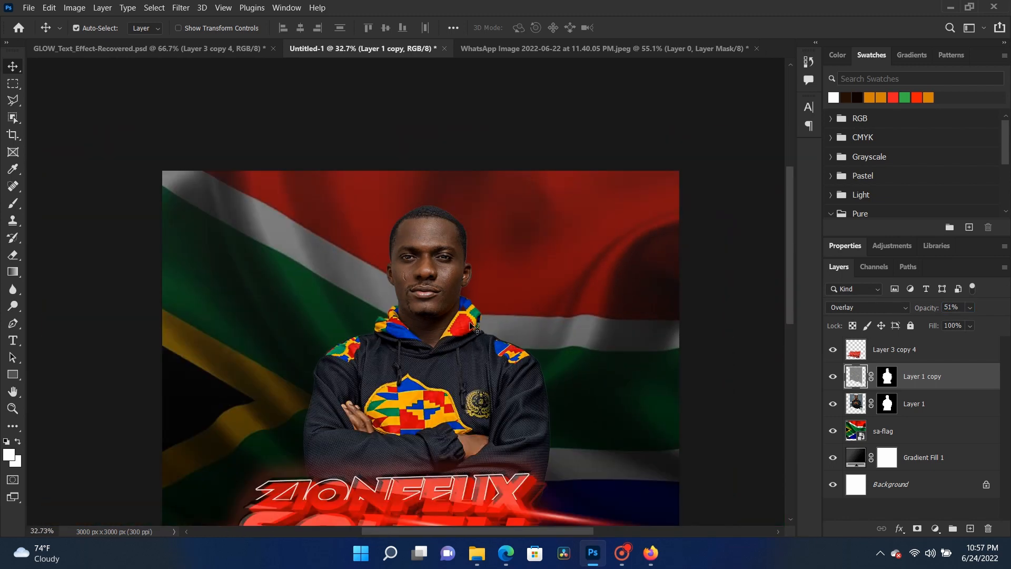
{"action": "scroll", "coordinate": [440, 353], "scroll_direction": "up", "scroll_amount": 3}
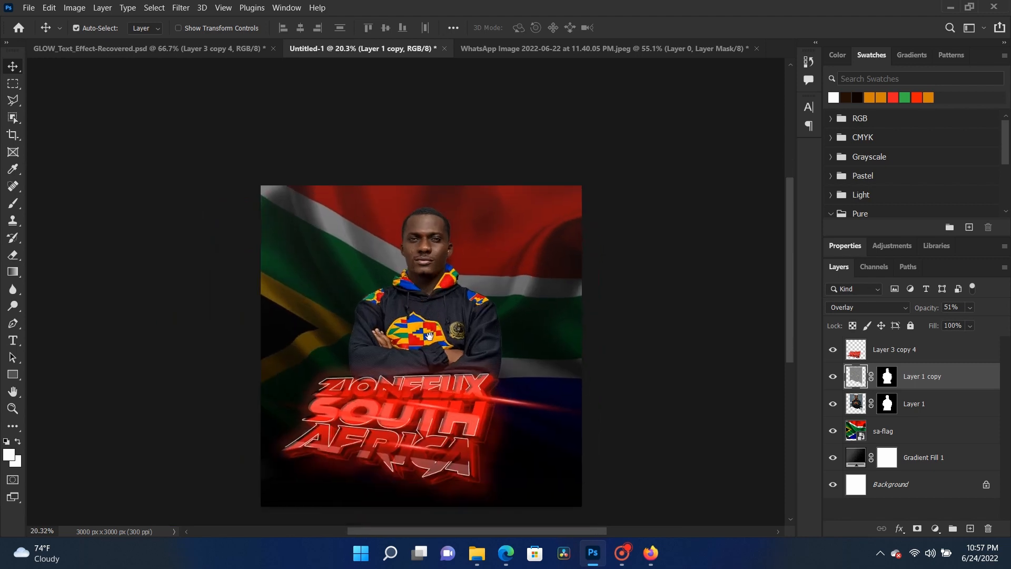
{"action": "scroll", "coordinate": [419, 365], "scroll_direction": "down", "scroll_amount": 1}
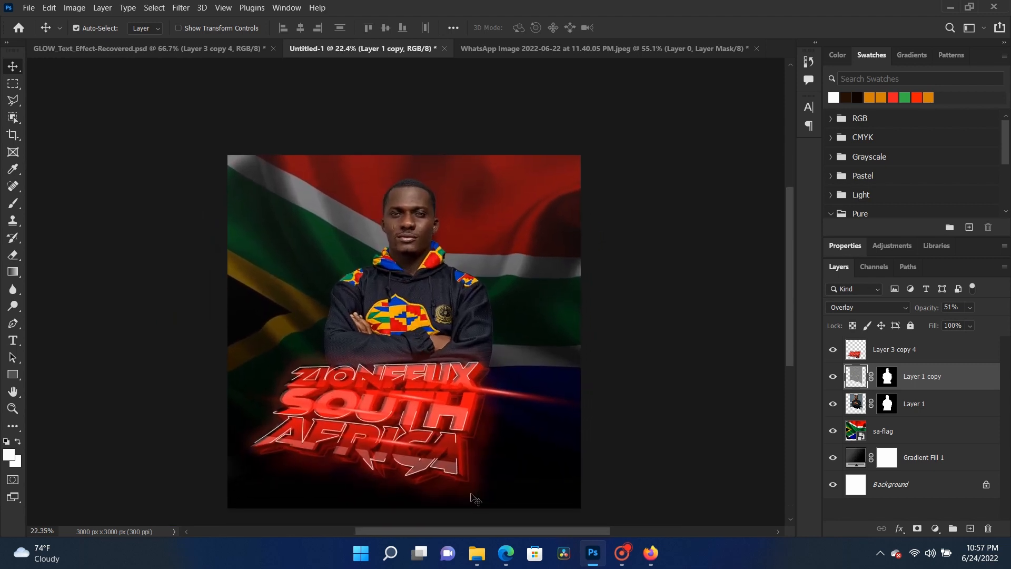
- Switch to File Explorer and open the zion advert folder on Extreme SSD (D:)
{"action": "left_click", "coordinate": [465, 553]}
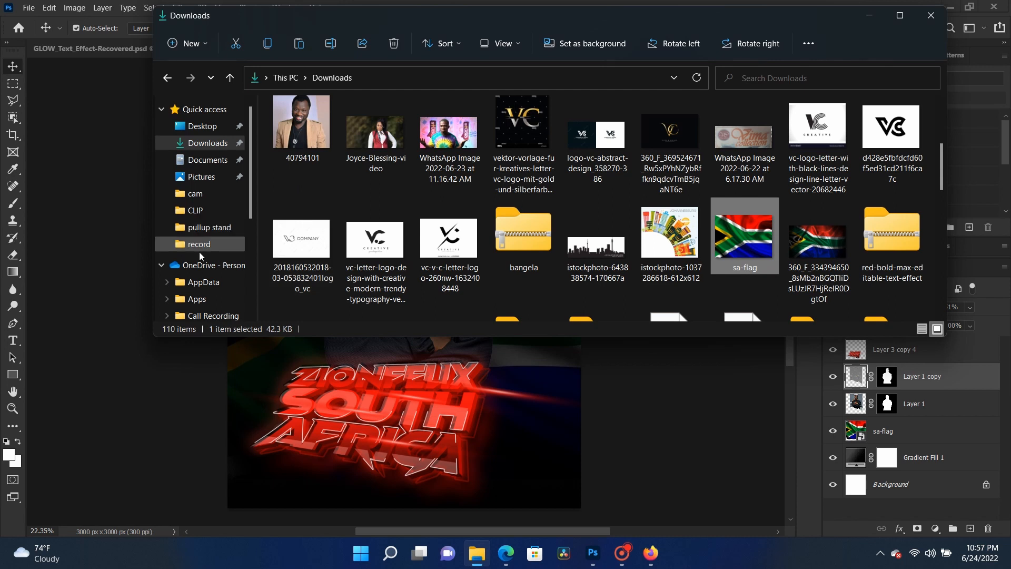
{"action": "scroll", "coordinate": [208, 269], "scroll_direction": "down", "scroll_amount": 4}
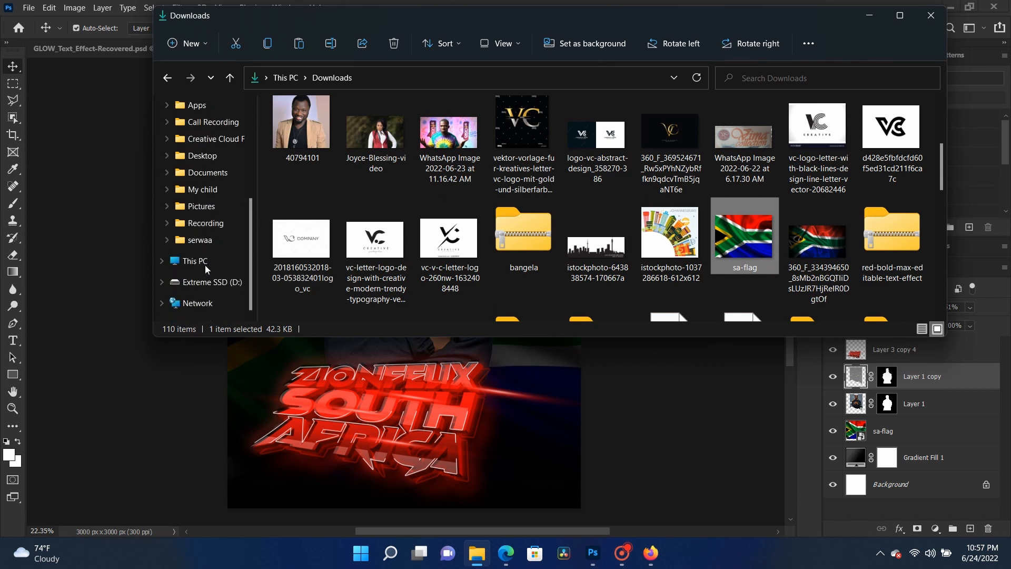
{"action": "left_click", "coordinate": [204, 260]}
{"action": "double_click", "coordinate": [525, 233]}
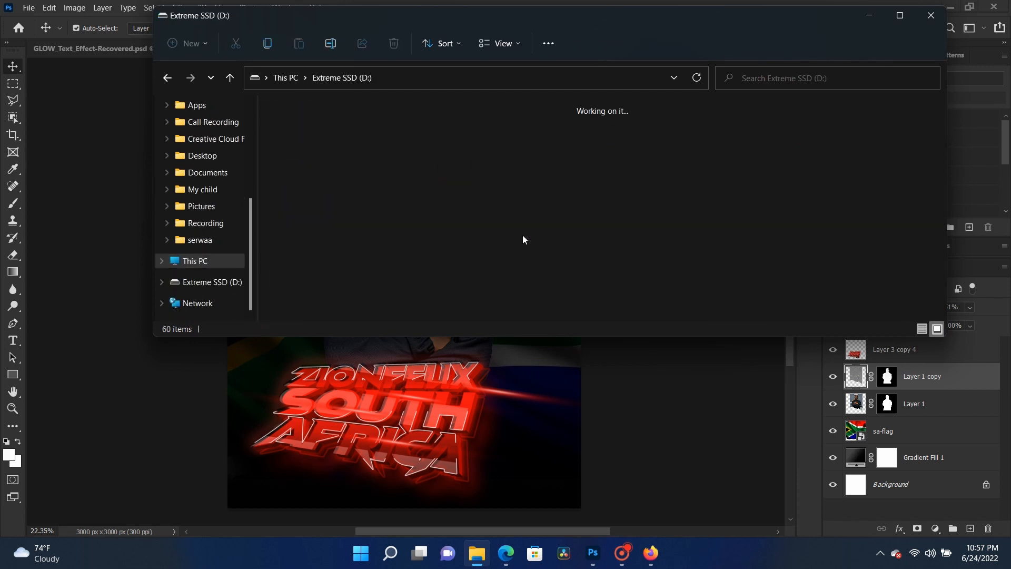
{"action": "left_click", "coordinate": [741, 261]}
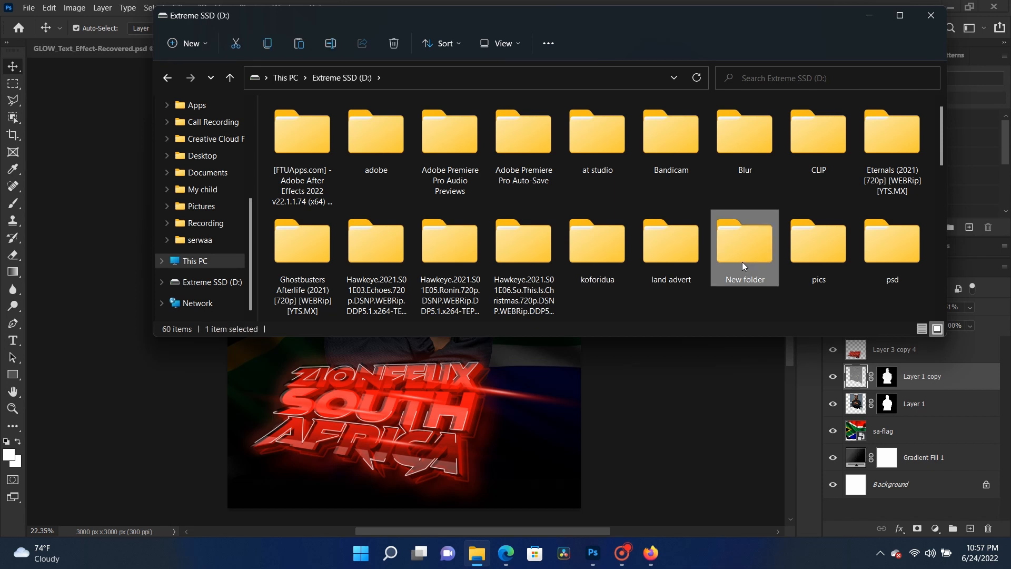
{"action": "scroll", "coordinate": [741, 261], "scroll_direction": "down", "scroll_amount": 3}
{"action": "double_click", "coordinate": [804, 144]}
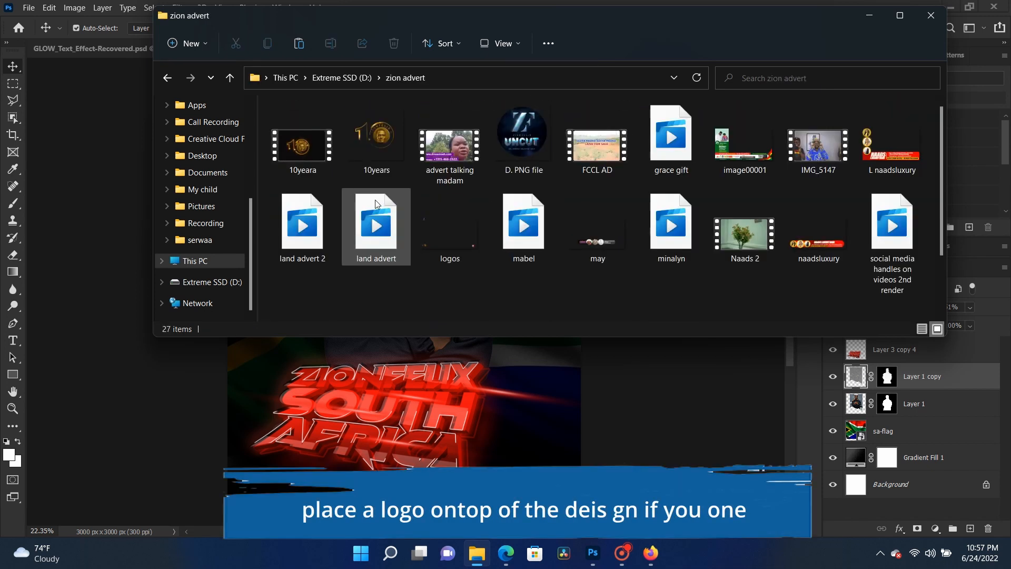
- Place the D. PNG file logo into the Photoshop poster, shrunk to a small badge near the canvas's upper-left corner
{"action": "left_click", "coordinate": [382, 143]}
{"action": "left_click_drag", "start_coordinate": [523, 138], "coordinate": [267, 365]}
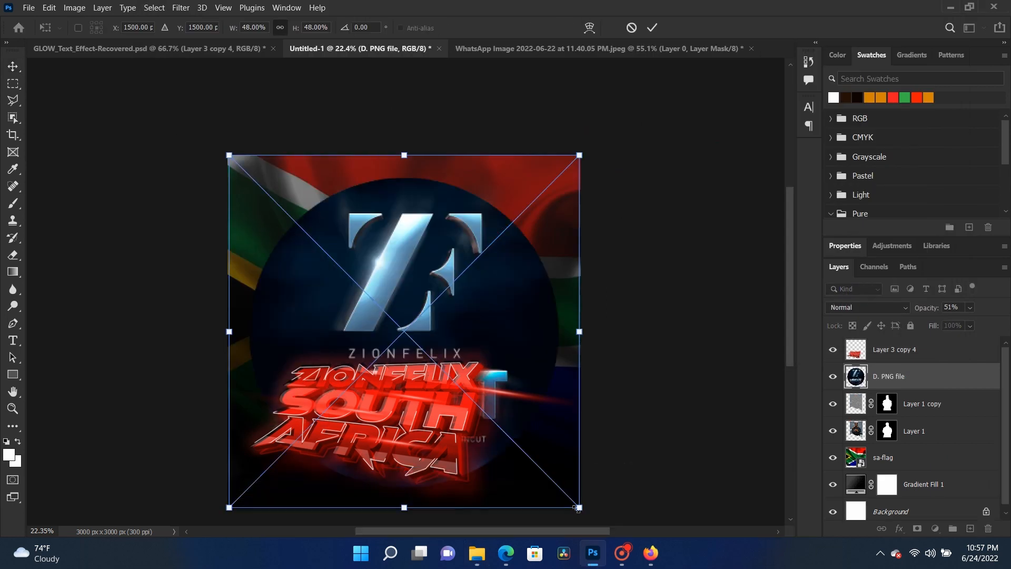
{"action": "left_click_drag", "start_coordinate": [578, 507], "coordinate": [288, 214]}
{"action": "left_click_drag", "start_coordinate": [254, 173], "coordinate": [280, 203]}
{"action": "key", "text": "Return"}
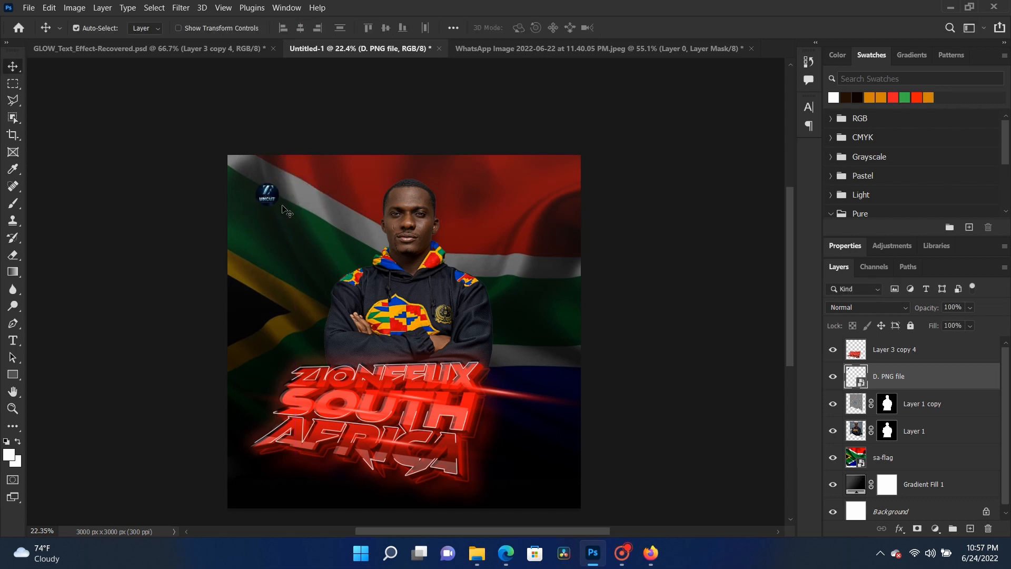
- Place the 10years logo from the zion advert folder, shrunk to badge size just right of the round logo
{"action": "left_click", "coordinate": [477, 553]}
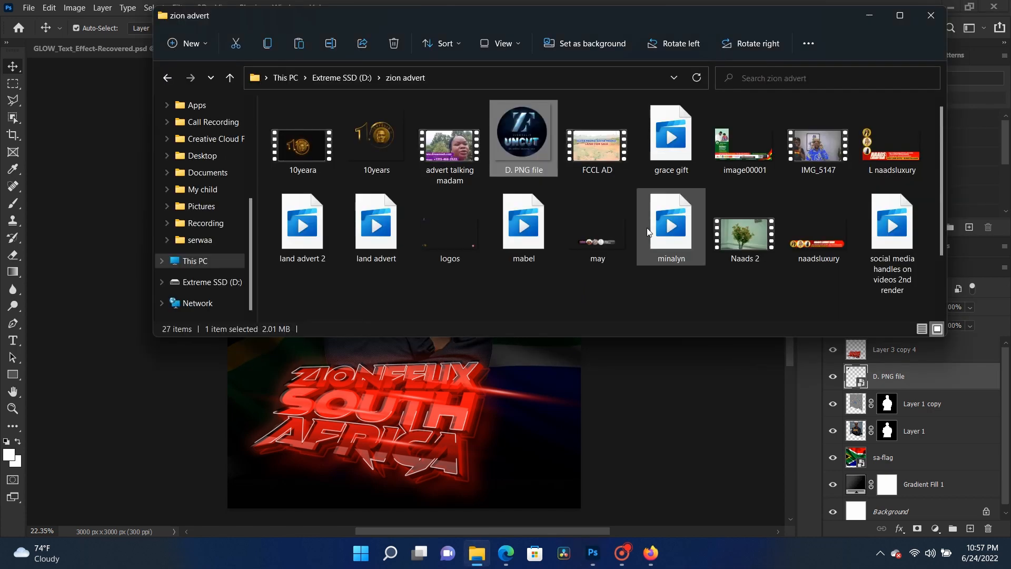
{"action": "left_click_drag", "start_coordinate": [367, 140], "coordinate": [371, 406]}
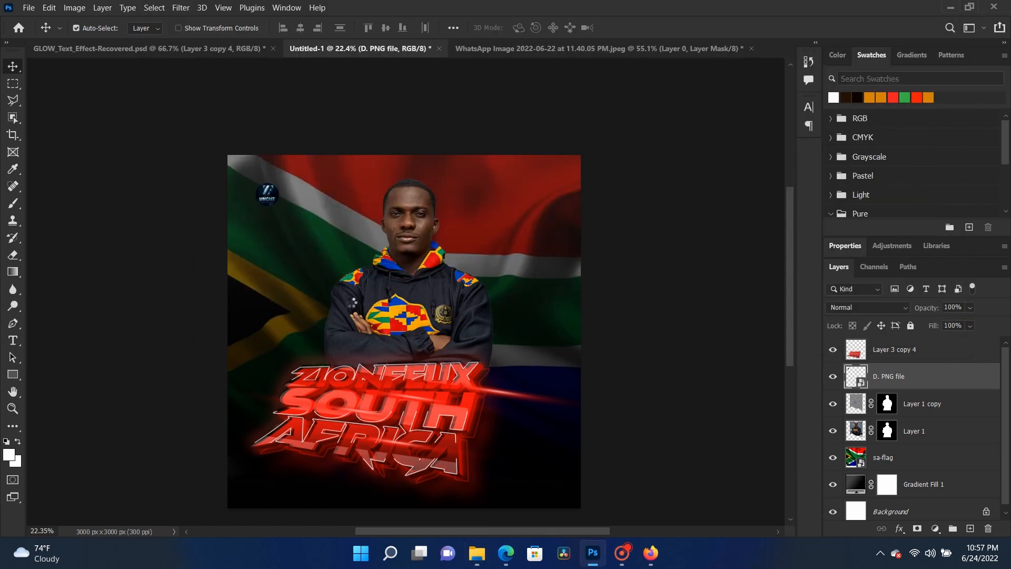
{"action": "left_click_drag", "start_coordinate": [579, 496], "coordinate": [333, 212]}
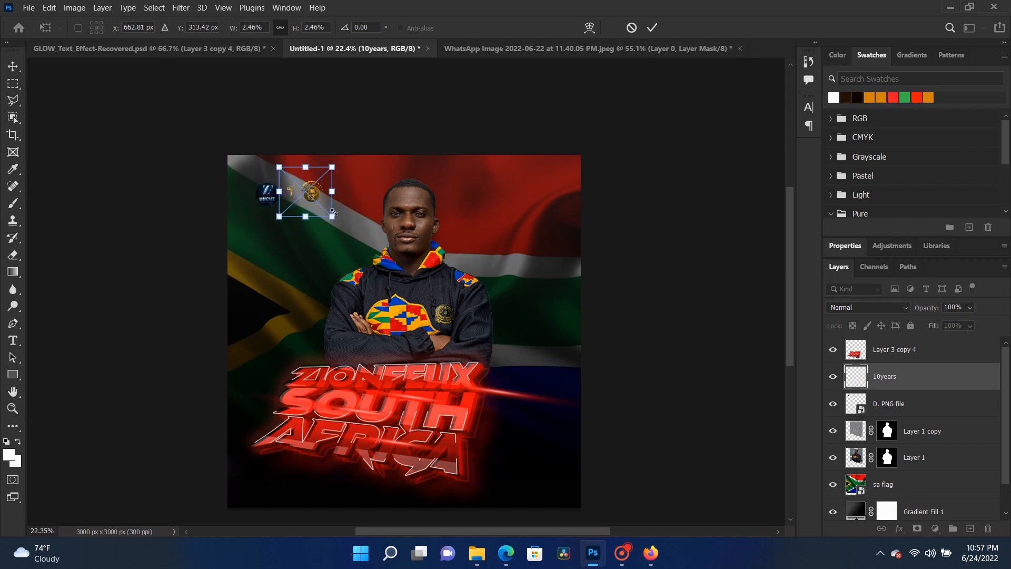
{"action": "left_click_drag", "start_coordinate": [333, 167], "coordinate": [324, 176]}
{"action": "key", "text": "Return"}
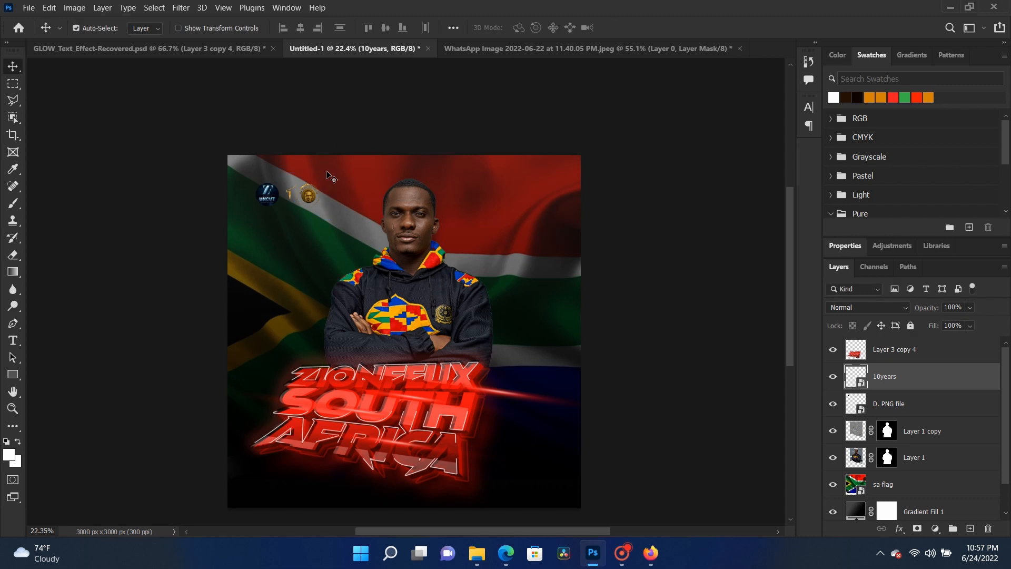
- Place the 2nd zion tv logo from Extreme SSD (D:) into the poster, scaled to about 23% and positioned just right of the 10years logo
{"action": "left_click", "coordinate": [476, 553]}
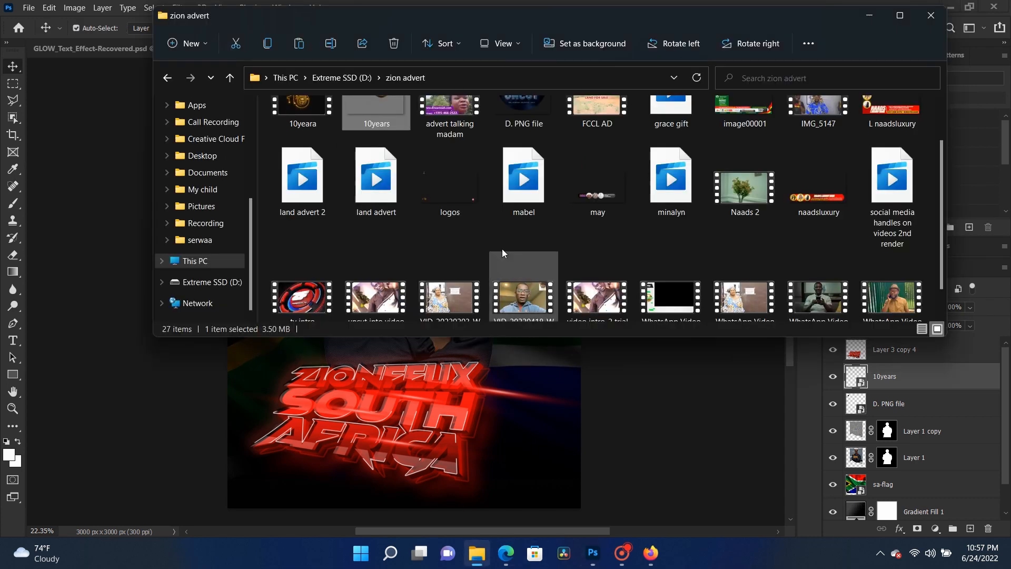
{"action": "left_click", "coordinate": [167, 77]}
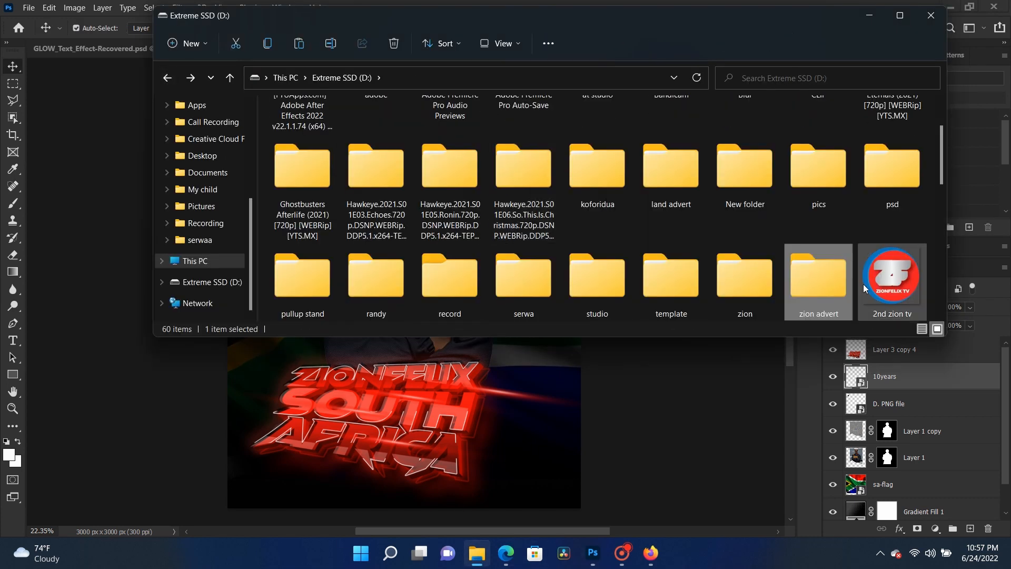
{"action": "left_click_drag", "start_coordinate": [892, 279], "coordinate": [479, 350]}
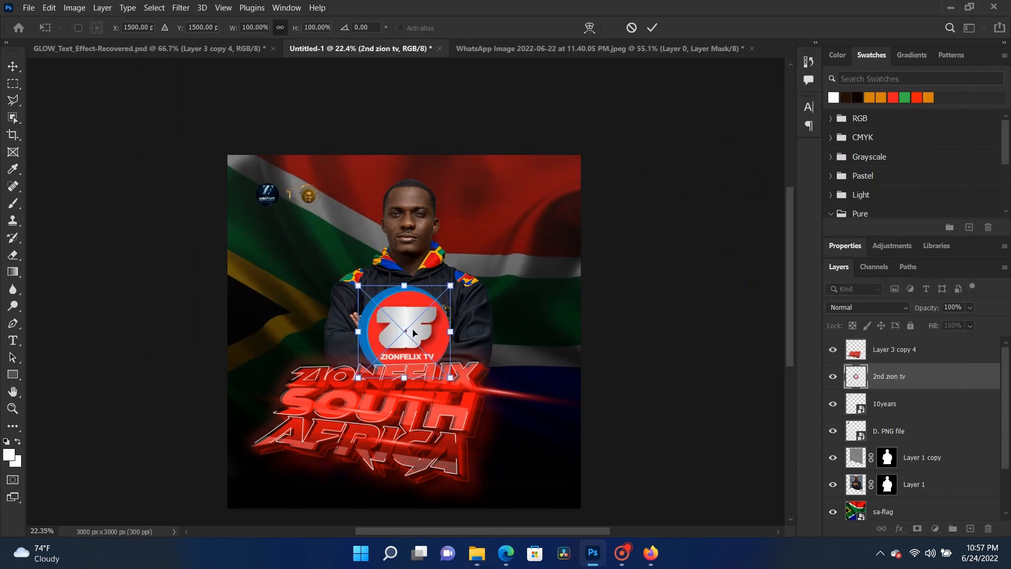
{"action": "left_click_drag", "start_coordinate": [414, 333], "coordinate": [385, 201]}
{"action": "left_click_drag", "start_coordinate": [426, 249], "coordinate": [338, 195]}
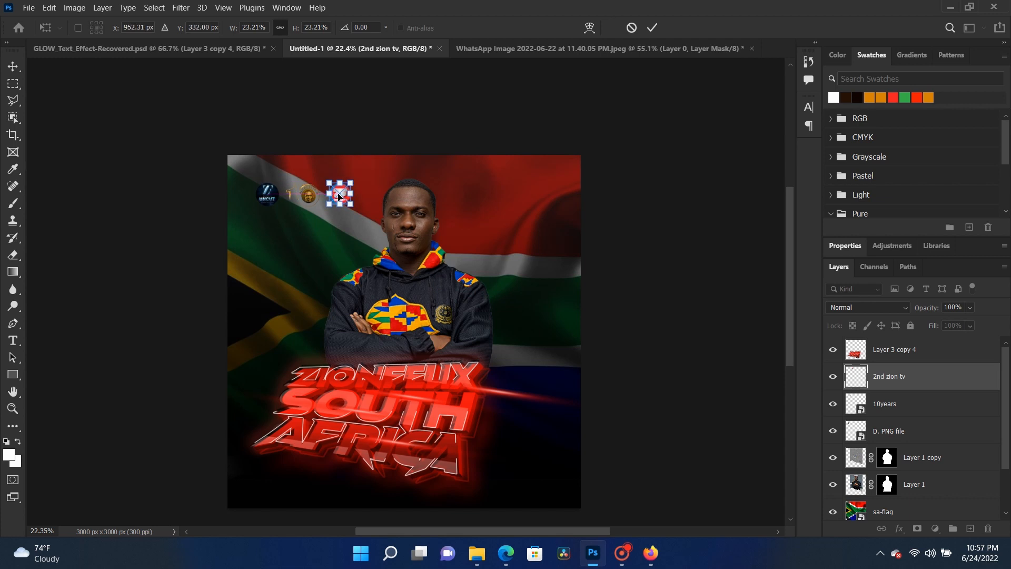
{"action": "key", "text": "Return"}
- Select the three logo layers (2nd zion tv, 10years and D. PNG file) and shrink them together slightly
{"action": "scroll", "coordinate": [339, 196], "scroll_direction": "up", "scroll_amount": 3}
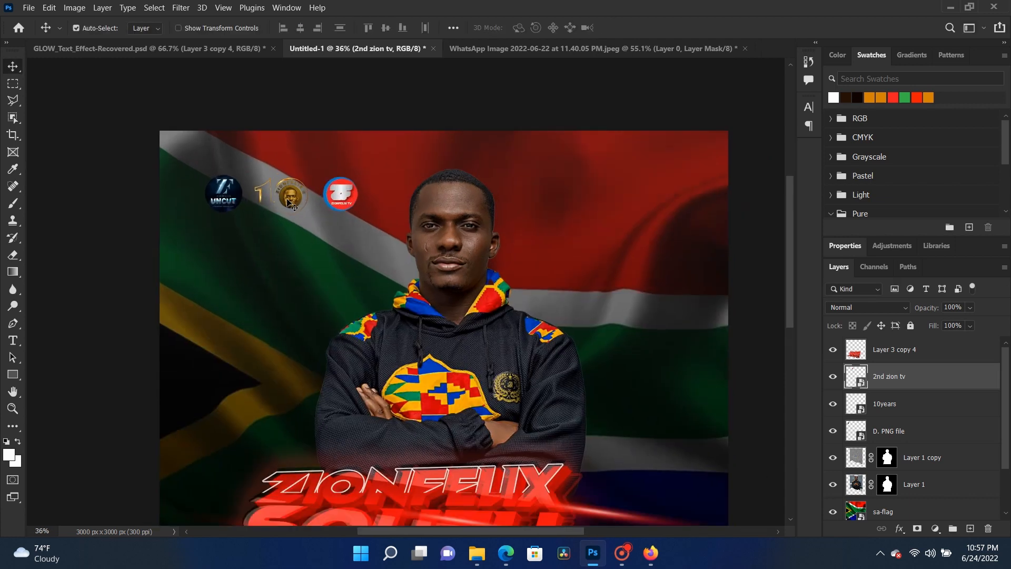
{"action": "left_click", "coordinate": [290, 204], "text": "shift"}
{"action": "left_click", "coordinate": [227, 206], "text": "shift"}
{"action": "key", "text": "ctrl+t"}
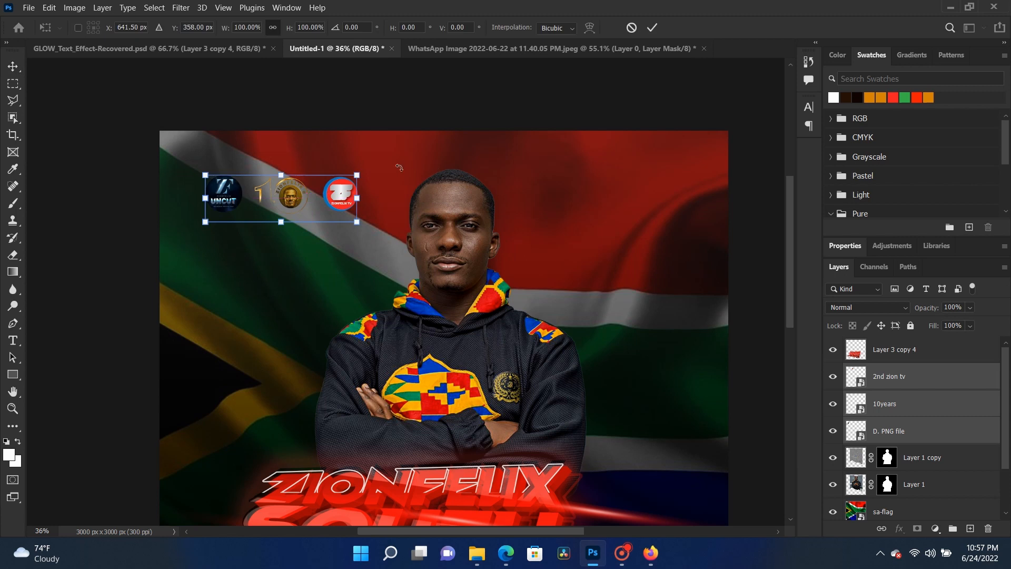
{"action": "left_click_drag", "start_coordinate": [356, 175], "coordinate": [329, 184]}
{"action": "key", "text": "Return"}
{"action": "scroll", "coordinate": [285, 206], "scroll_direction": "down", "scroll_amount": 3}
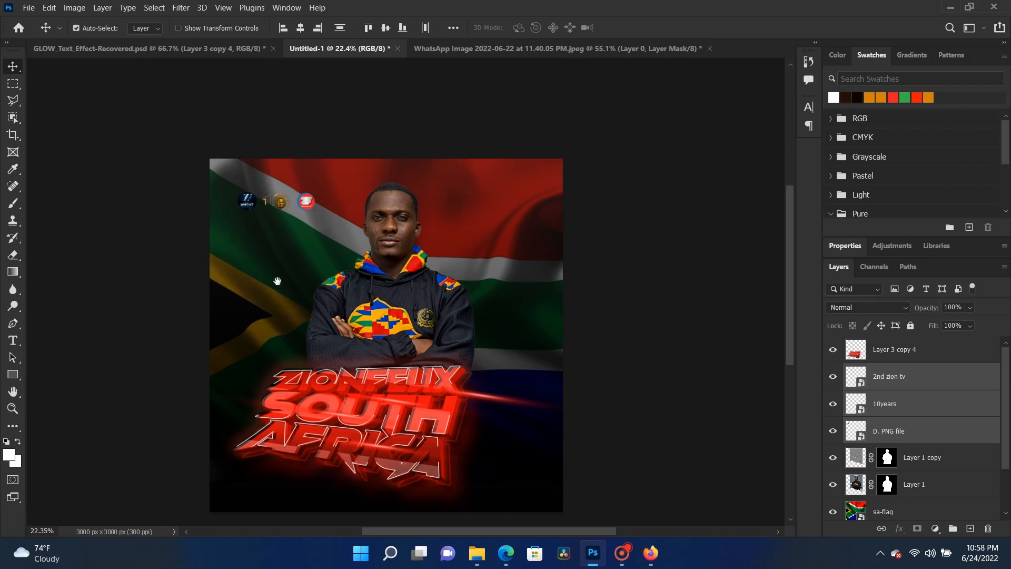
- Nudge the 10years and 2nd zion tv logos left to tighten the spacing of the logo row
{"action": "scroll", "coordinate": [278, 280], "scroll_direction": "up", "scroll_amount": 1}
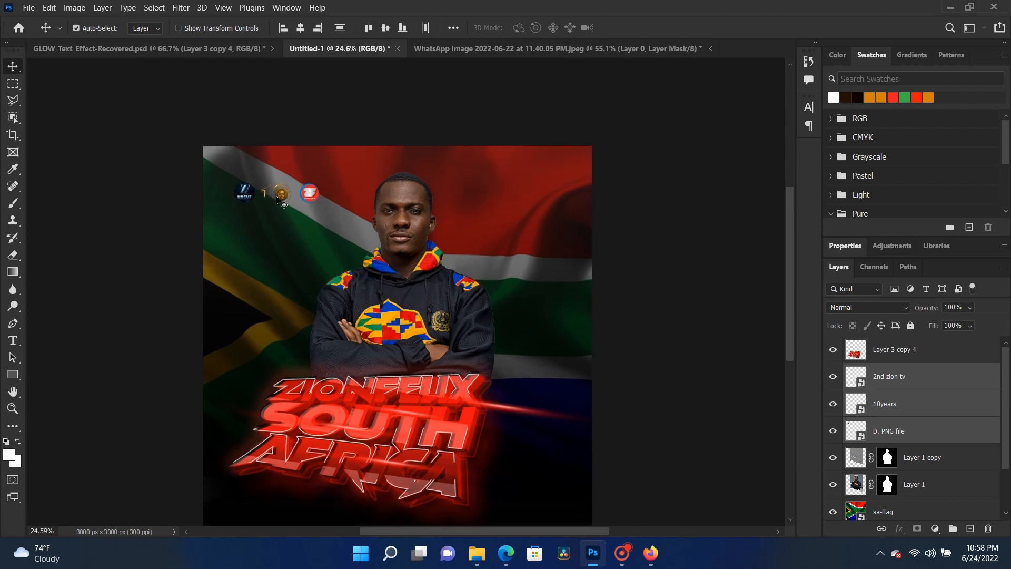
{"action": "left_click_drag", "start_coordinate": [282, 203], "coordinate": [283, 204]}
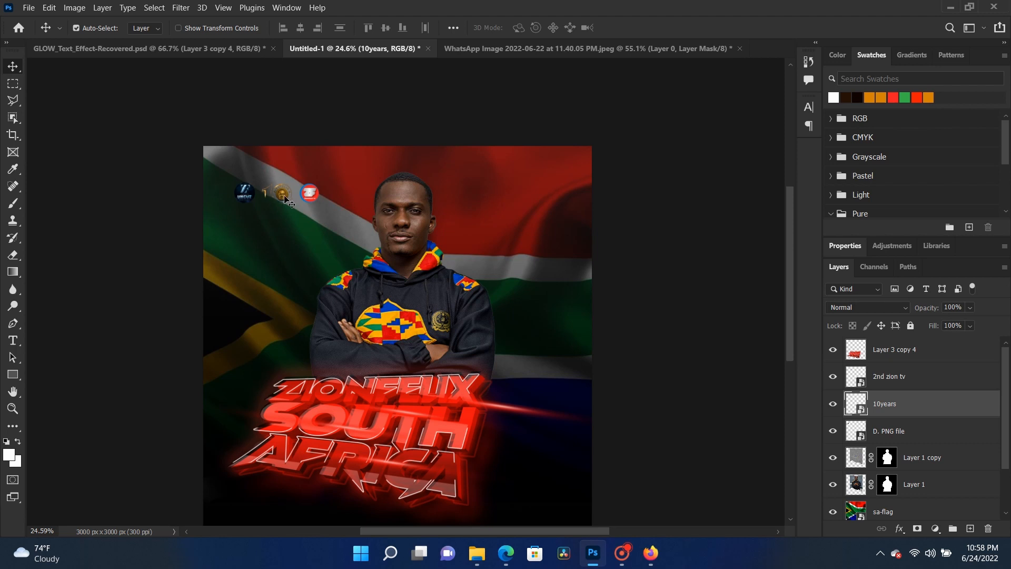
{"action": "key", "text": "shift+Left"}
{"action": "key", "text": "shift+Left"}
{"action": "left_click", "coordinate": [307, 199]}
{"action": "key", "text": "shift+Left"}
{"action": "key", "text": "shift+Left"}
{"action": "key", "text": "shift+Left"}
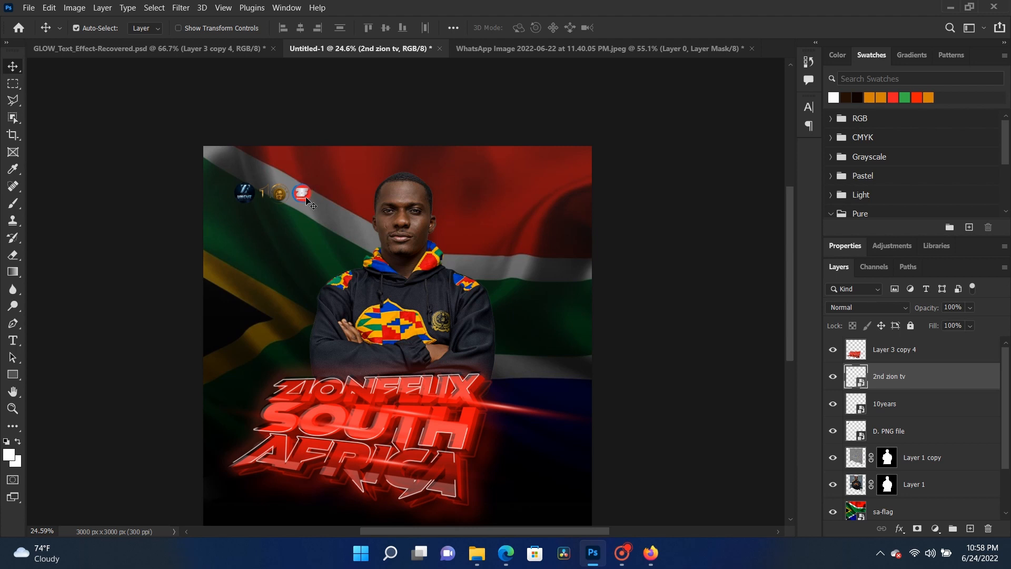
{"action": "scroll", "coordinate": [306, 199], "scroll_direction": "up", "scroll_amount": 8}
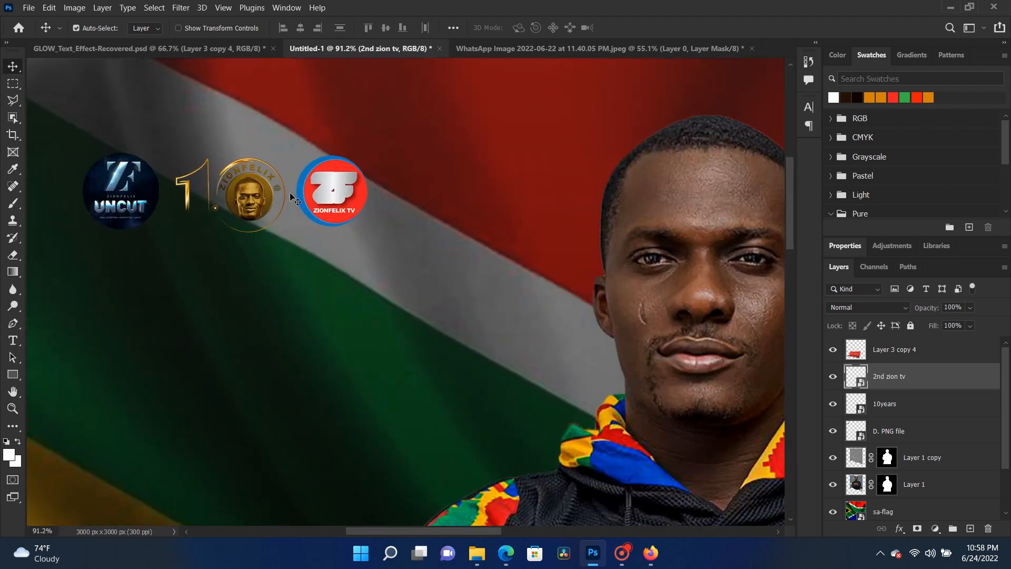
{"action": "scroll", "coordinate": [291, 196], "scroll_direction": "down", "scroll_amount": 8}
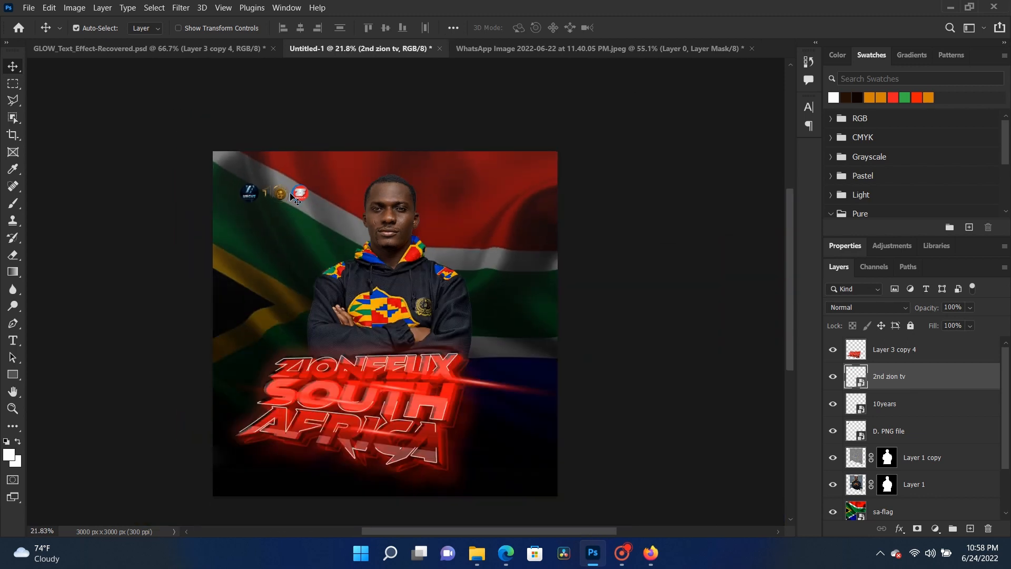
- Look through the Desktop folder in File Explorer, and return to the Photoshop poster
{"action": "left_click", "coordinate": [476, 552]}
{"action": "left_click", "coordinate": [476, 552]}
{"action": "left_click", "coordinate": [476, 552]}
{"action": "scroll", "coordinate": [219, 221], "scroll_direction": "up", "scroll_amount": 2}
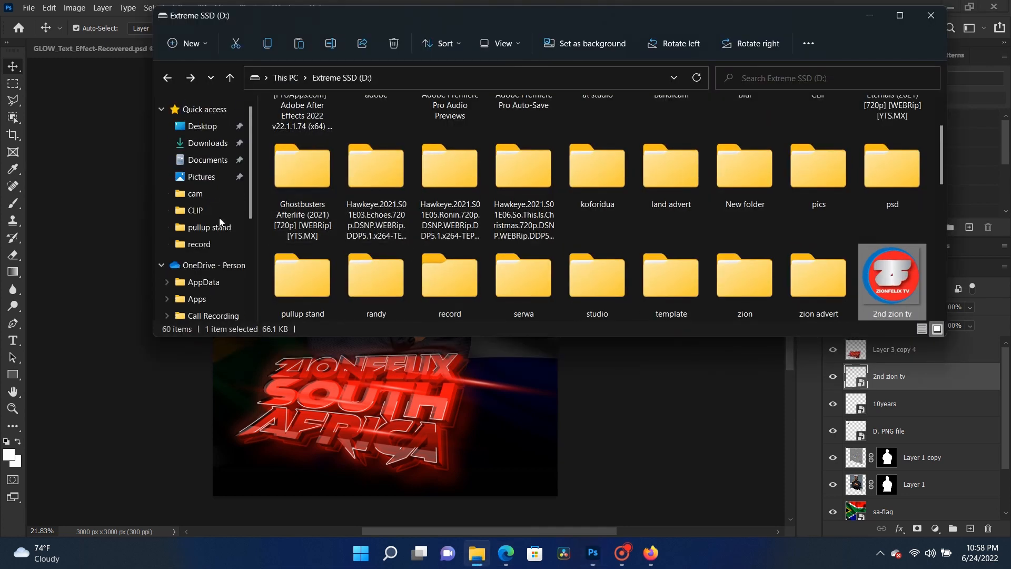
{"action": "left_click", "coordinate": [207, 136]}
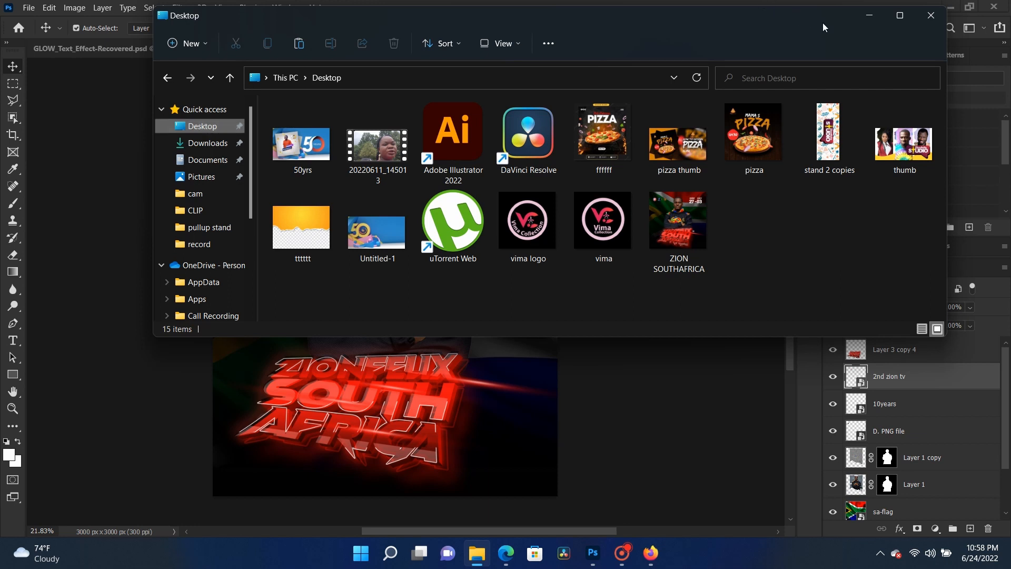
{"action": "left_click", "coordinate": [869, 15]}
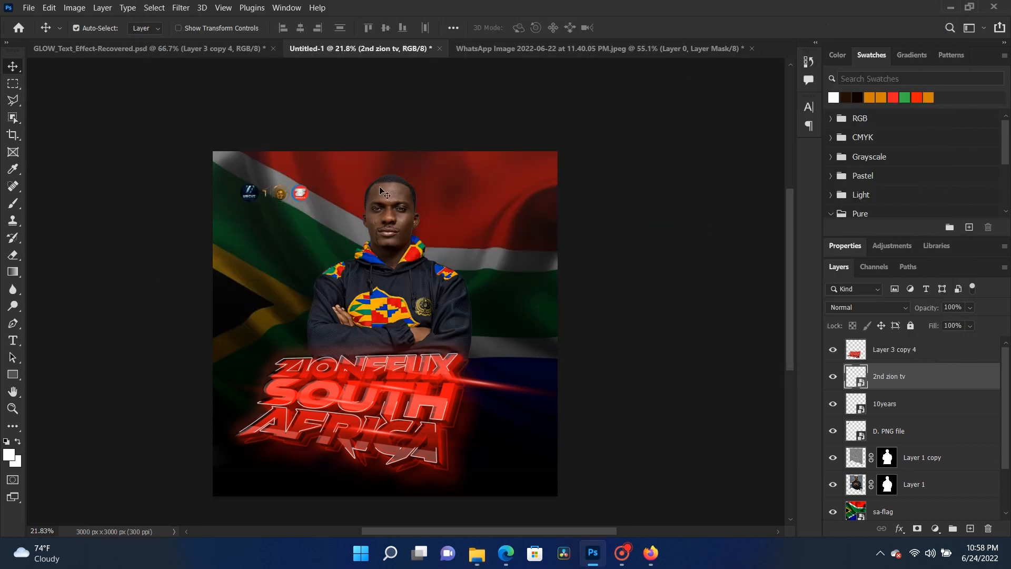
- Search the installed Windows apps for WhatsApp
{"action": "scroll", "coordinate": [274, 261], "scroll_direction": "up", "scroll_amount": 1}
{"action": "left_click_drag", "start_coordinate": [432, 261], "coordinate": [403, 240]}
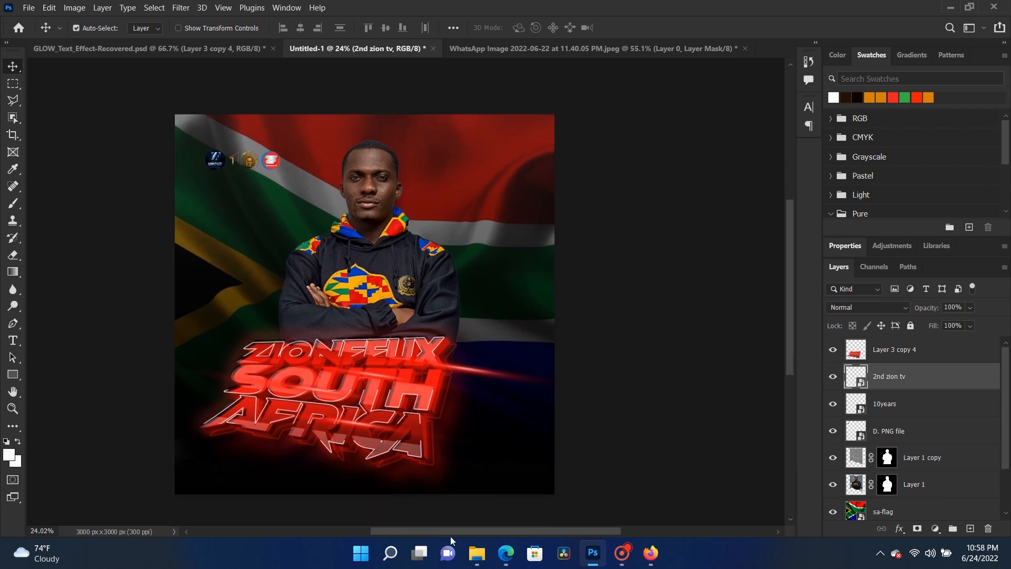
{"action": "left_click", "coordinate": [361, 552]}
{"action": "scroll", "coordinate": [574, 241], "scroll_direction": "down", "scroll_amount": 1}
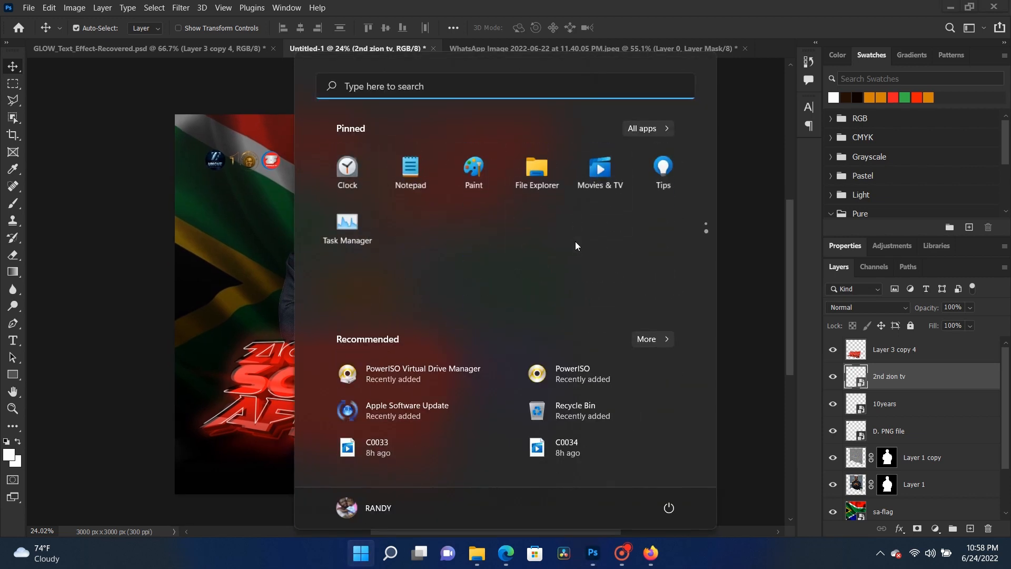
{"action": "scroll", "coordinate": [441, 232], "scroll_direction": "up", "scroll_amount": 1}
{"action": "scroll", "coordinate": [441, 232], "scroll_direction": "down", "scroll_amount": 1}
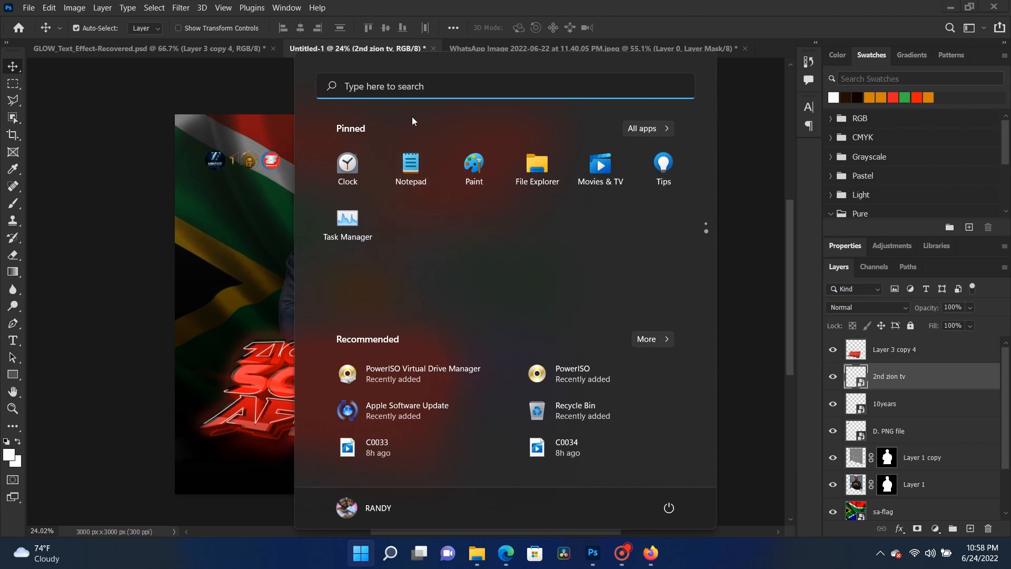
{"action": "left_click", "coordinate": [402, 90]}
{"action": "type", "text": "what"}
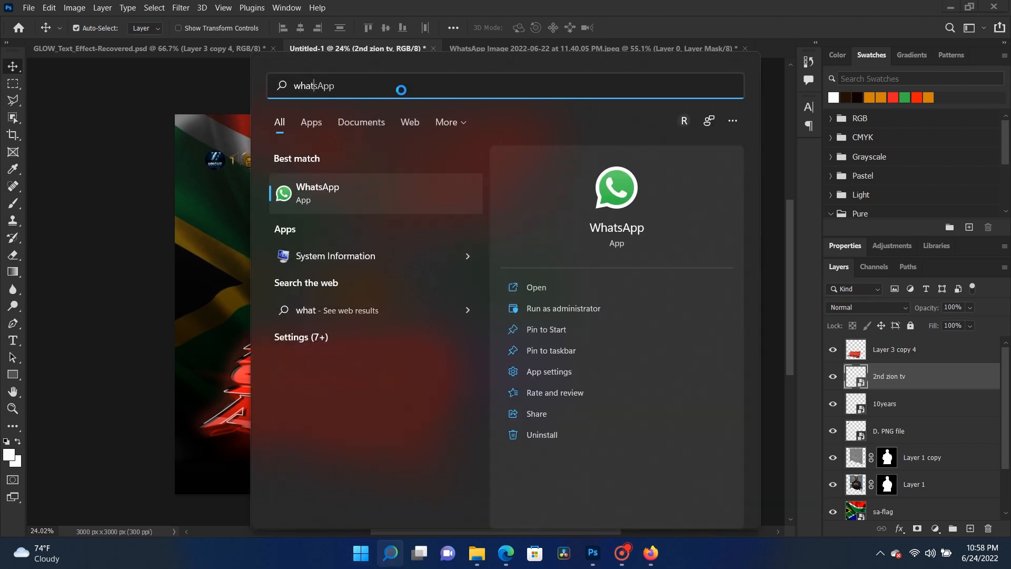
{"action": "key", "text": "Escape"}
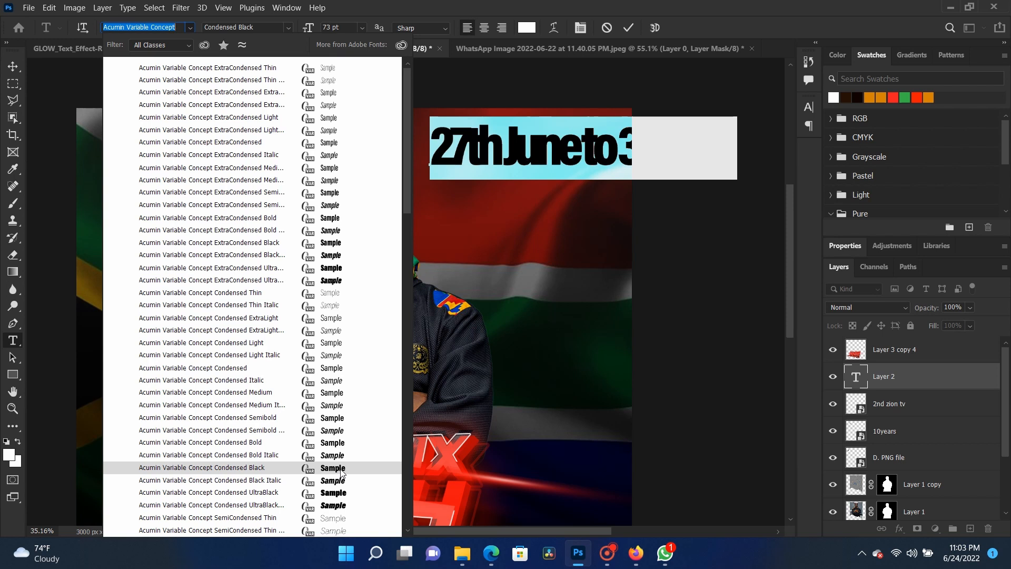
- Set the date text "27th June to 3rd July" in Acumin Variable Concept Condensed Black with tracking 0
{"action": "left_click", "coordinate": [338, 467]}
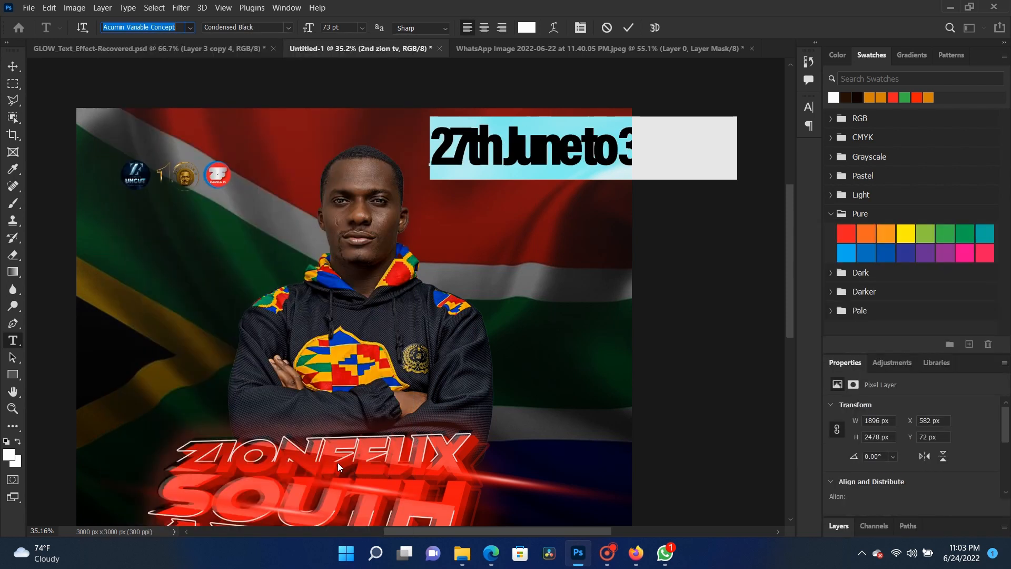
{"action": "left_click", "coordinate": [582, 27]}
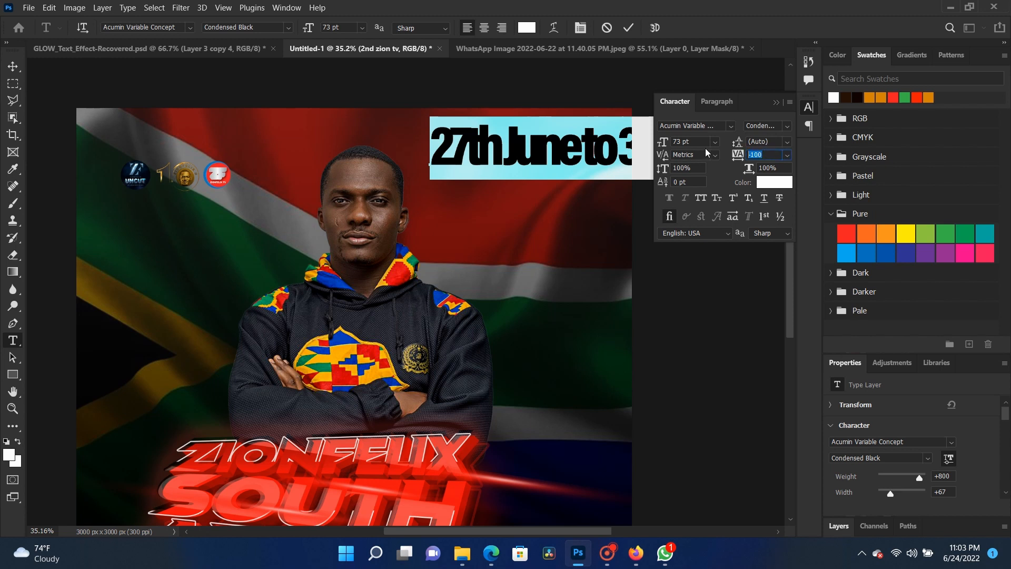
{"action": "left_click", "coordinate": [778, 102]}
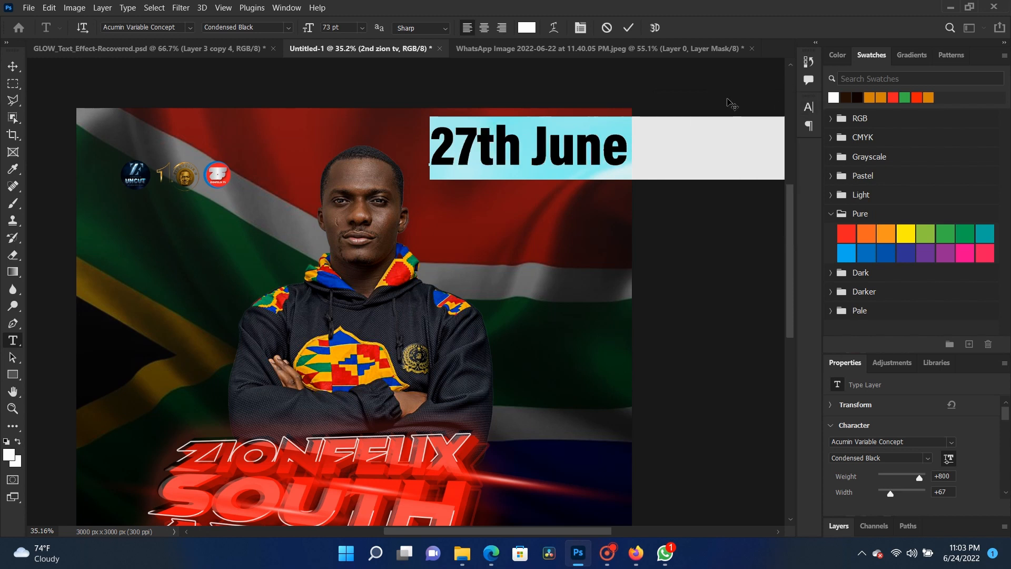
{"action": "left_click", "coordinate": [628, 27]}
- Scale the date text down to about 40% so it fits beside the man's head in the poster's upper-right area
{"action": "left_click", "coordinate": [11, 67]}
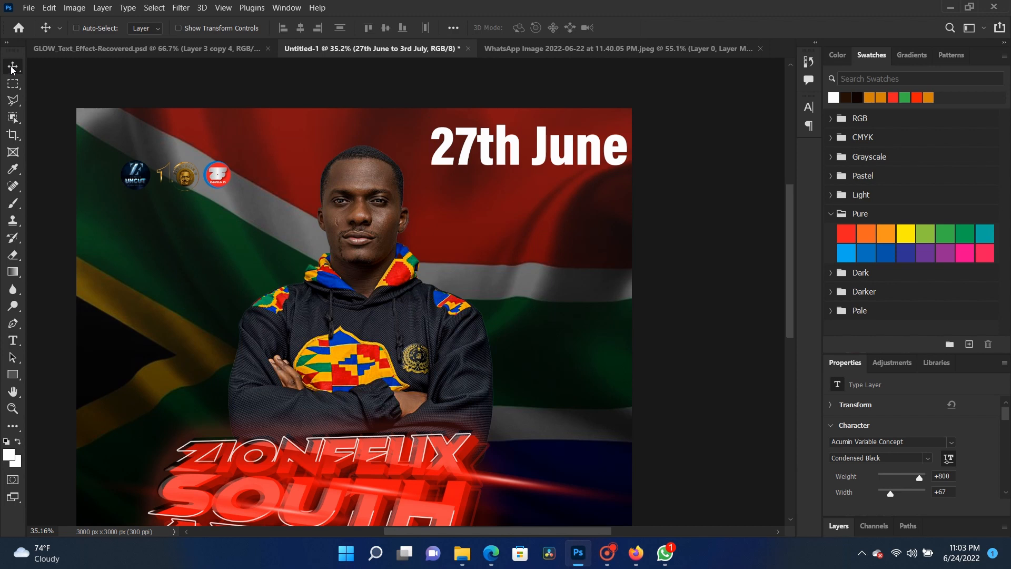
{"action": "key", "text": "ctrl+t"}
{"action": "scroll", "coordinate": [711, 155], "scroll_direction": "down", "scroll_amount": 2}
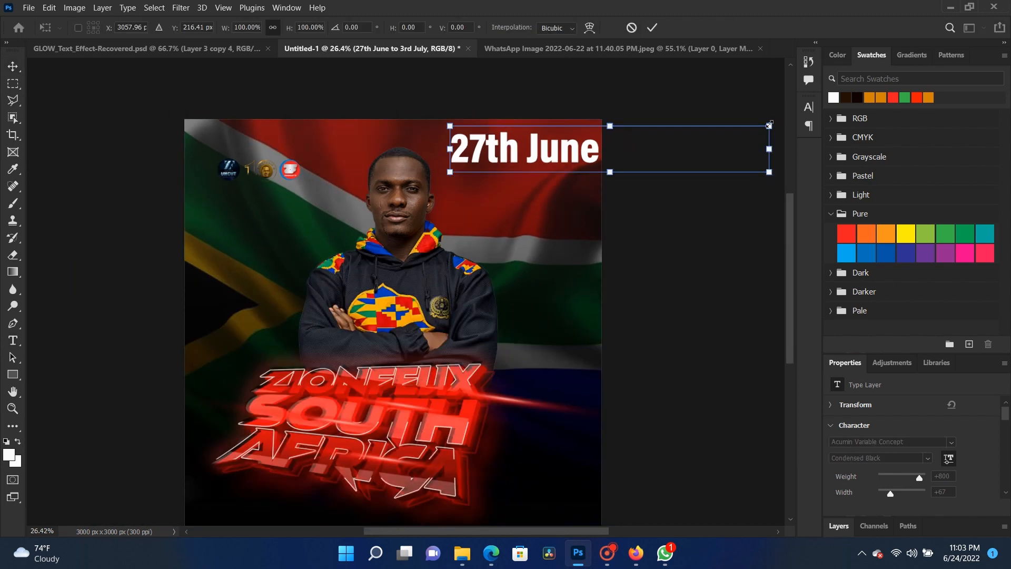
{"action": "left_click_drag", "start_coordinate": [769, 126], "coordinate": [579, 153]}
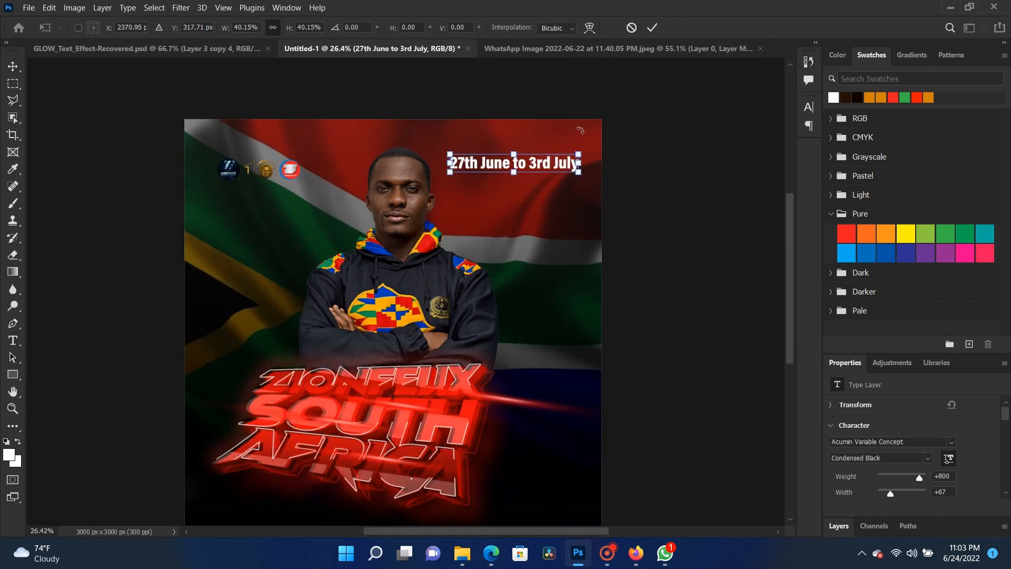
{"action": "key", "text": "Return"}
{"action": "scroll", "coordinate": [521, 195], "scroll_direction": "up", "scroll_amount": 2}
{"action": "left_click_drag", "start_coordinate": [520, 194], "coordinate": [519, 165]}
- Replace "to" in the date text with a hyphen and break it into two lines, "27th June -" and "3rd July"
{"action": "left_click", "coordinate": [12, 341]}
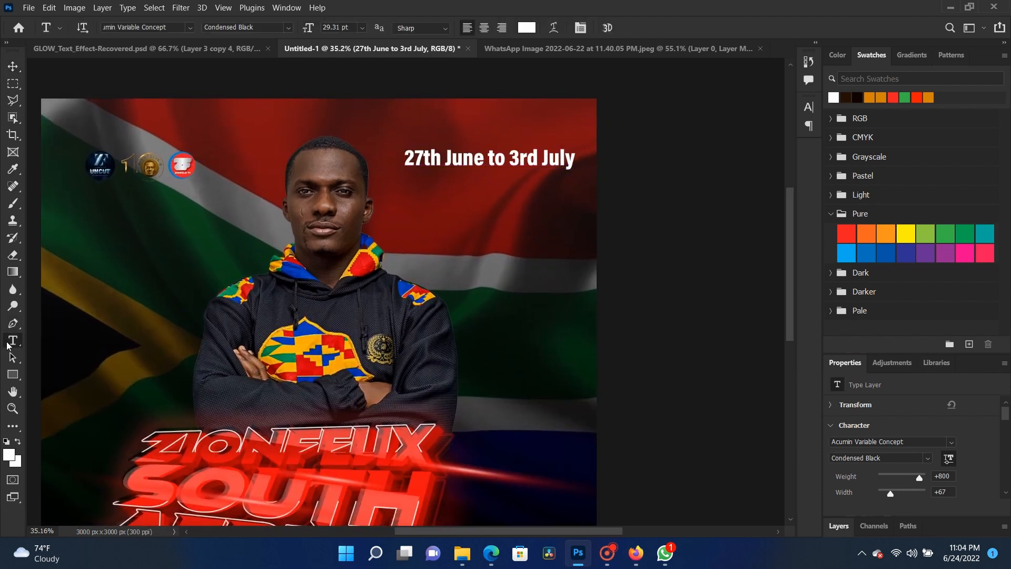
{"action": "left_click", "coordinate": [495, 156]}
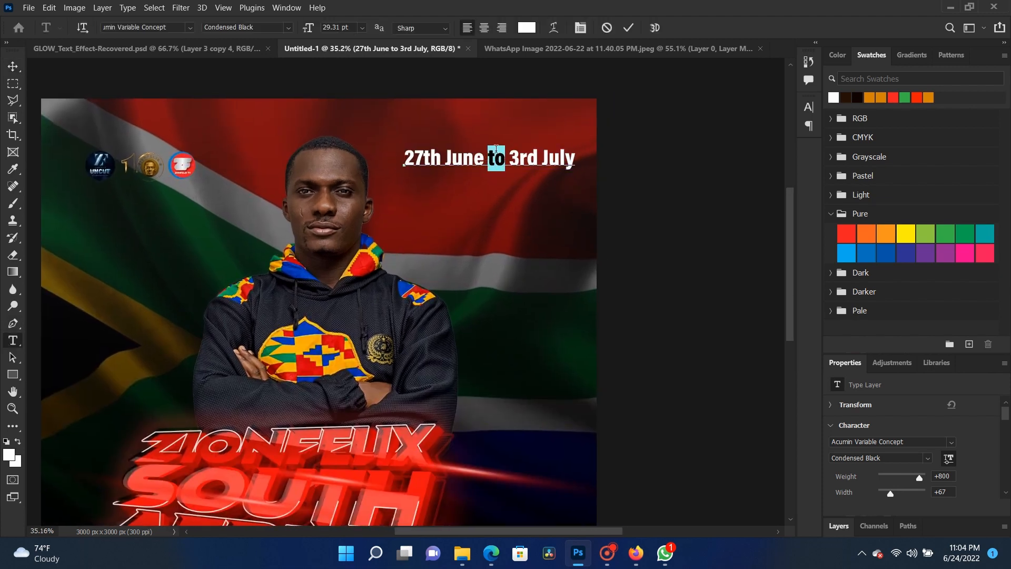
{"action": "key", "text": "BackSpace"}
{"action": "key", "text": "Delete"}
{"action": "type", "text": "-"}
{"action": "key", "text": "Return"}
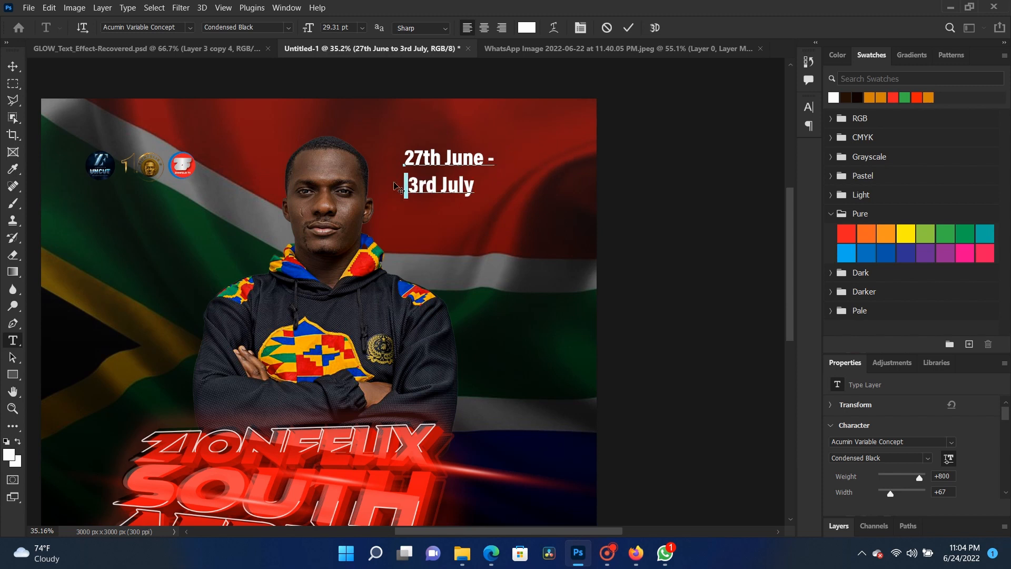
{"action": "key", "text": "BackSpace"}
- Tighten the leading of the whole two-line date text to 27 pt
{"action": "key", "text": "ctrl+a"}
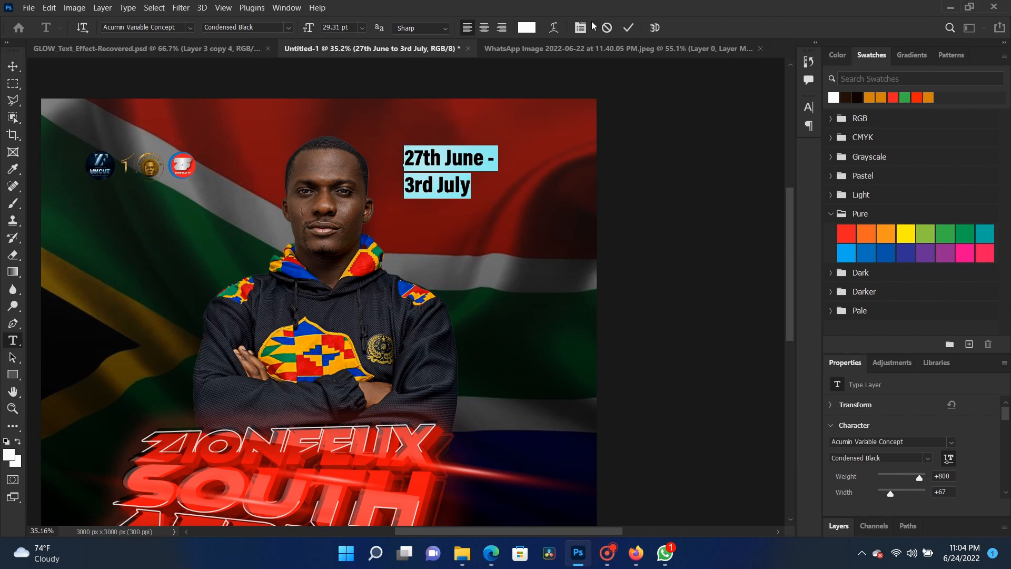
{"action": "key", "text": "ctrl+t"}
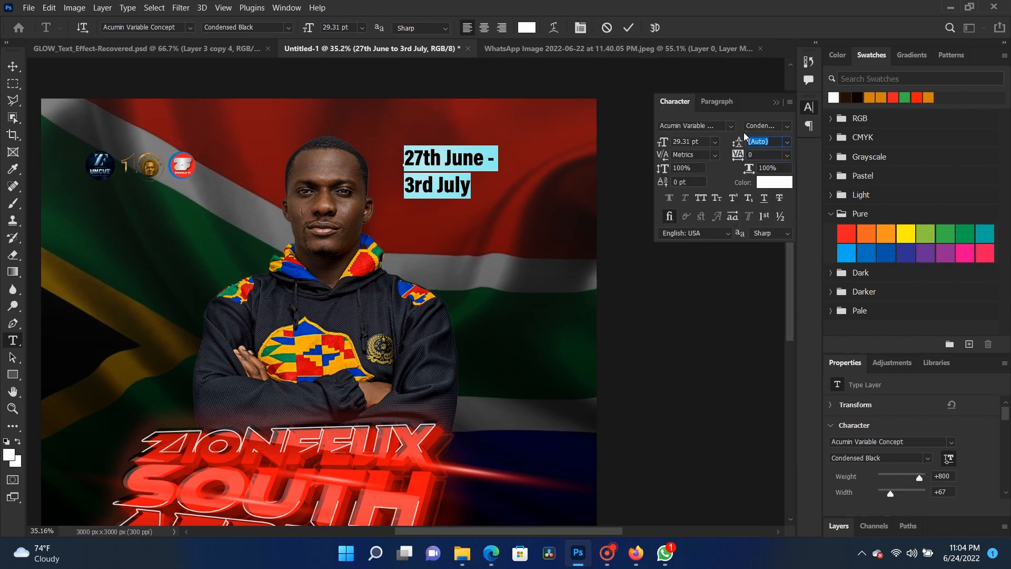
{"action": "key", "text": "Down"}
{"action": "key", "text": "Down"}
{"action": "key", "text": "Down"}
{"action": "key", "text": "Down"}
{"action": "key", "text": "Down"}
{"action": "key", "text": "Down"}
{"action": "key", "text": "Down"}
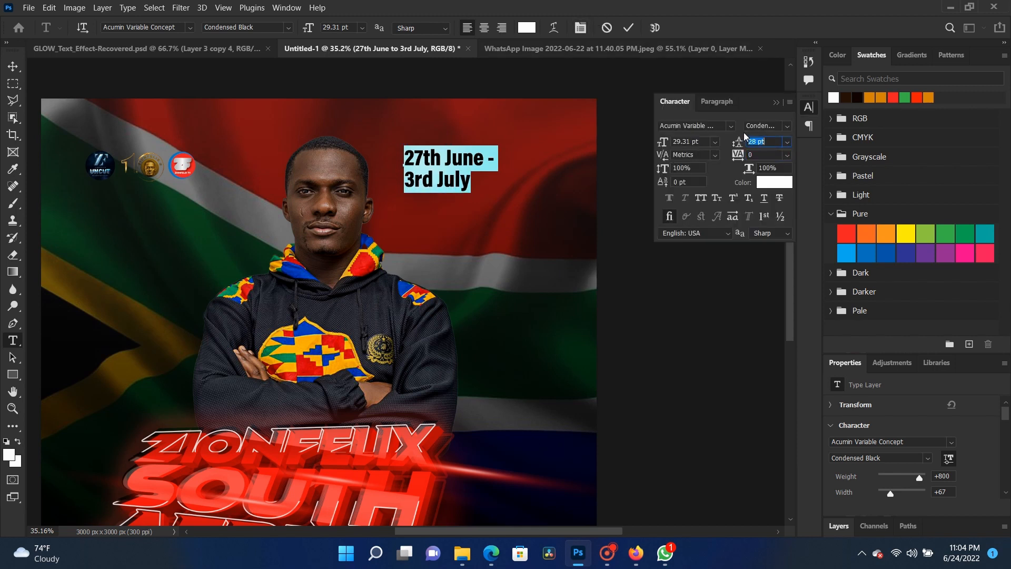
{"action": "key", "text": "Down"}
{"action": "left_click", "coordinate": [778, 104]}
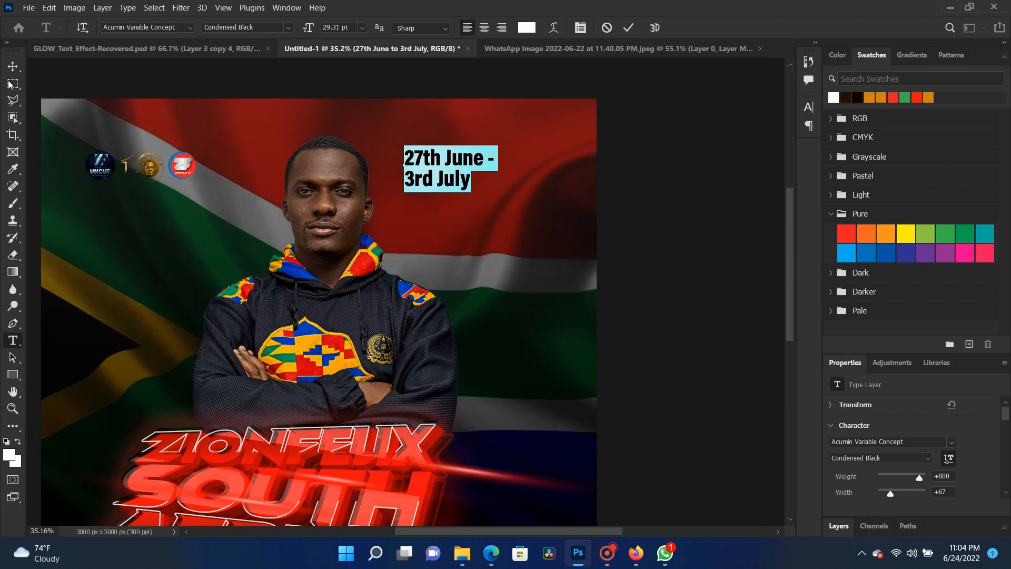
- Enlarge the two-line date text to about 153.5%, keeping its upper-left corner in place
{"action": "left_click", "coordinate": [14, 66]}
{"action": "key", "text": "ctrl+t"}
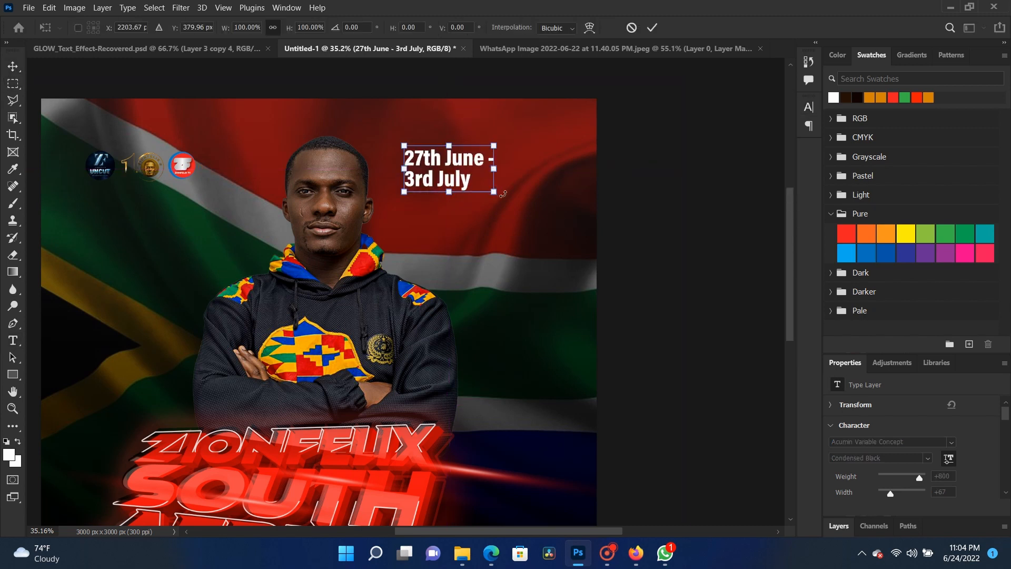
{"action": "left_click_drag", "start_coordinate": [494, 191], "coordinate": [547, 215]}
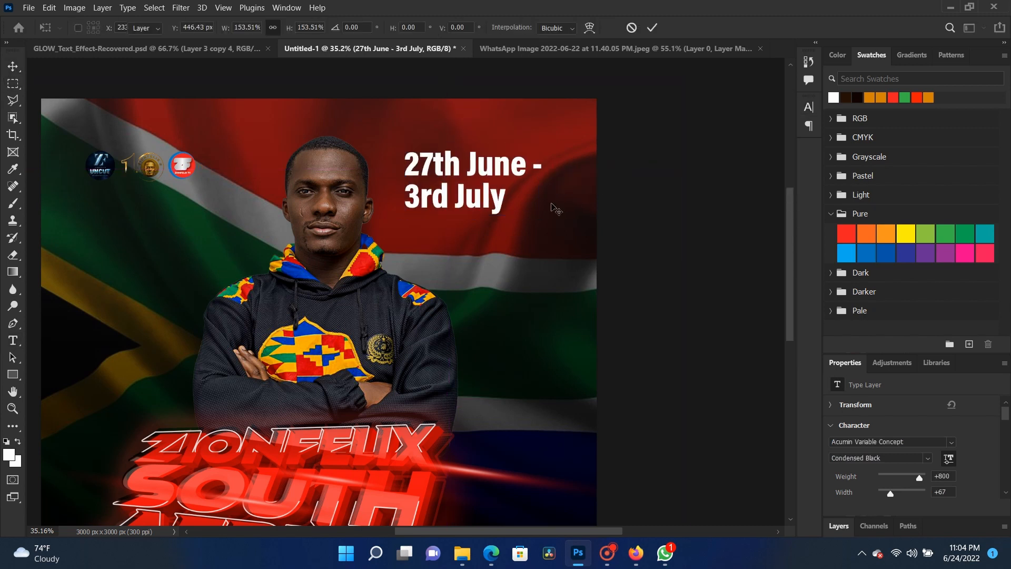
- Move the two-line date text slightly right and scale it down to about 89.5%, keeping its upper-left corner in place
{"action": "key", "text": "Return"}
{"action": "mouse_move", "coordinate": [487, 171]}
{"action": "left_mouse_down"}
{"action": "mouse_move", "coordinate": [526, 203]}
{"action": "mouse_move", "coordinate": [522, 158]}
{"action": "mouse_move", "coordinate": [504, 173]}
{"action": "left_mouse_up"}
{"action": "key", "text": "ctrl+t"}
{"action": "left_click_drag", "start_coordinate": [559, 217], "coordinate": [544, 208]}
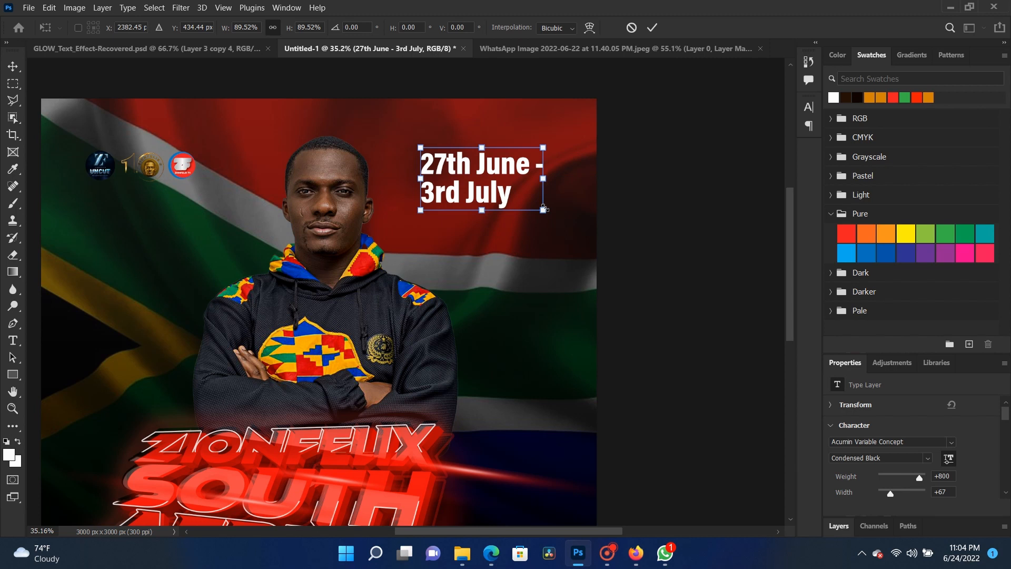
{"action": "key", "text": "Return"}
{"action": "scroll", "coordinate": [457, 215], "scroll_direction": "down", "scroll_amount": 5}
{"action": "scroll", "coordinate": [442, 216], "scroll_direction": "up", "scroll_amount": 3}
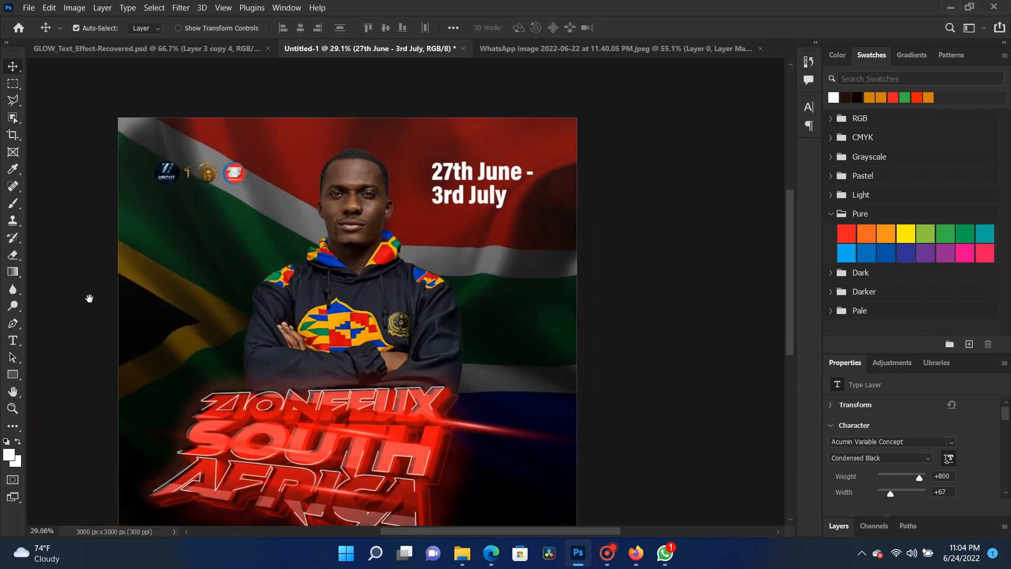
- Tighten the leading of the whole two-line date text to 32 pt
{"action": "left_click", "coordinate": [11, 342]}
{"action": "left_click", "coordinate": [481, 195]}
{"action": "key", "text": "ctrl+a"}
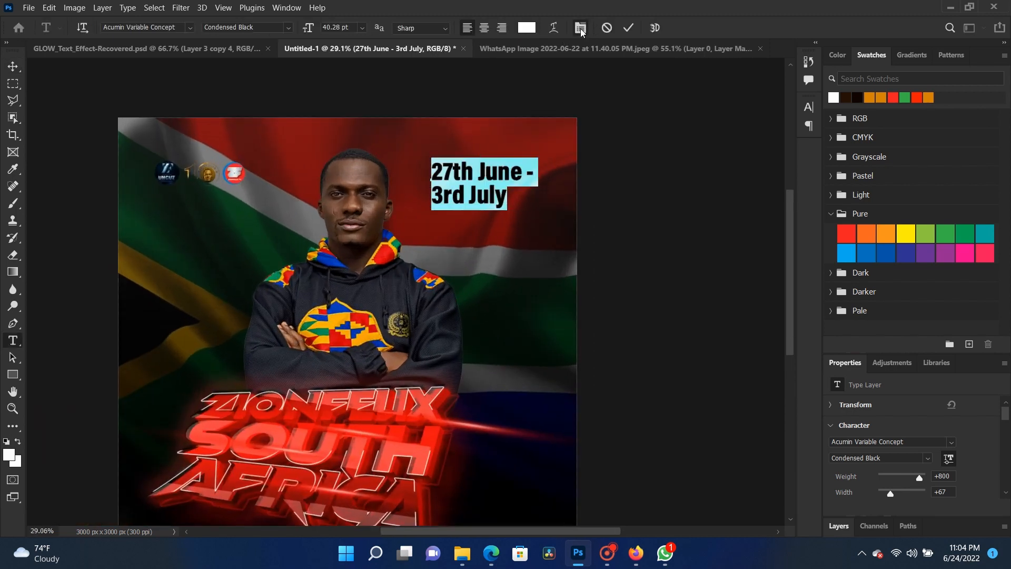
{"action": "left_click", "coordinate": [579, 27]}
{"action": "key", "text": "Down"}
{"action": "key", "text": "Down"}
{"action": "key", "text": "Down"}
{"action": "key", "text": "Down"}
{"action": "key", "text": "Down"}
{"action": "key", "text": "Down"}
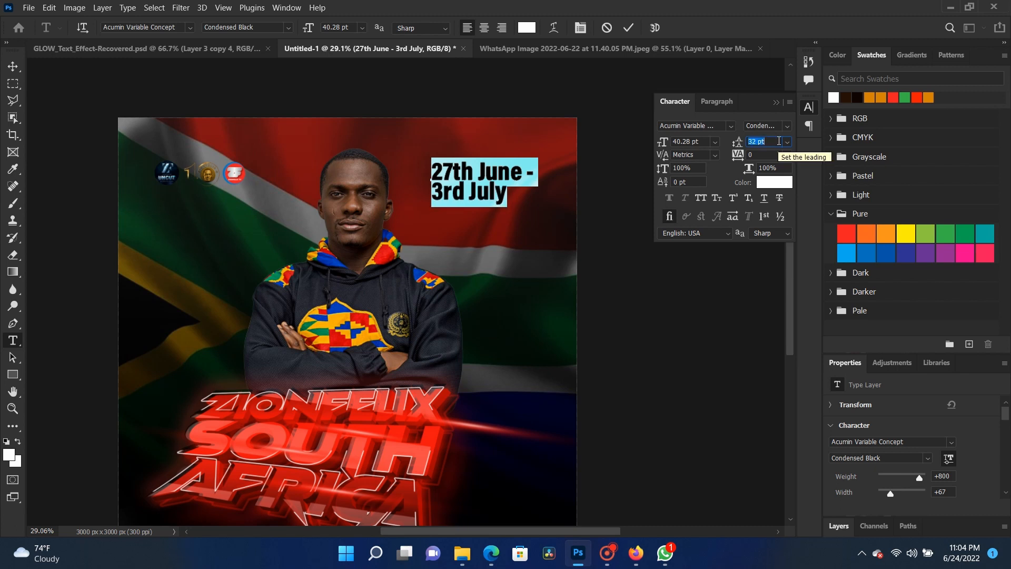
{"action": "key", "text": "Return"}
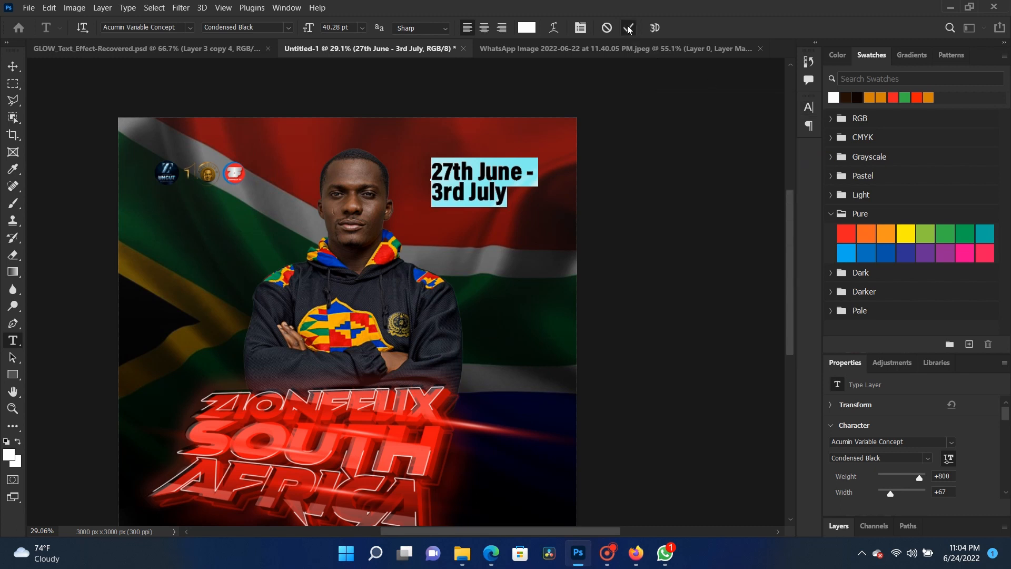
{"action": "left_click", "coordinate": [628, 27]}
- Examine the poster's overall composition, including the logo row, the date text and the glowing red title
{"action": "scroll", "coordinate": [464, 274], "scroll_direction": "down", "scroll_amount": 3}
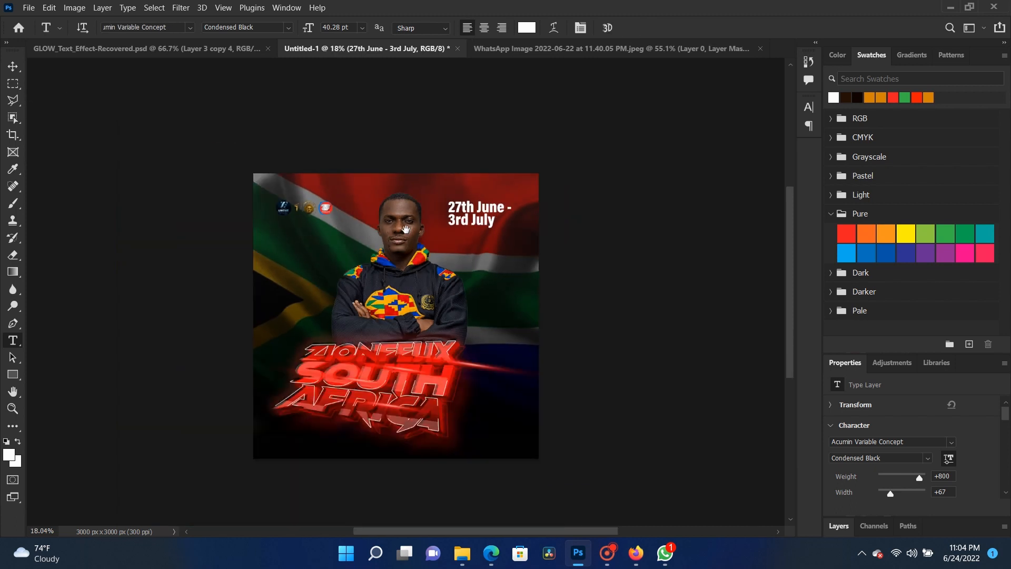
{"action": "scroll", "coordinate": [418, 232], "scroll_direction": "up", "scroll_amount": 3}
{"action": "left_click", "coordinate": [12, 68]}
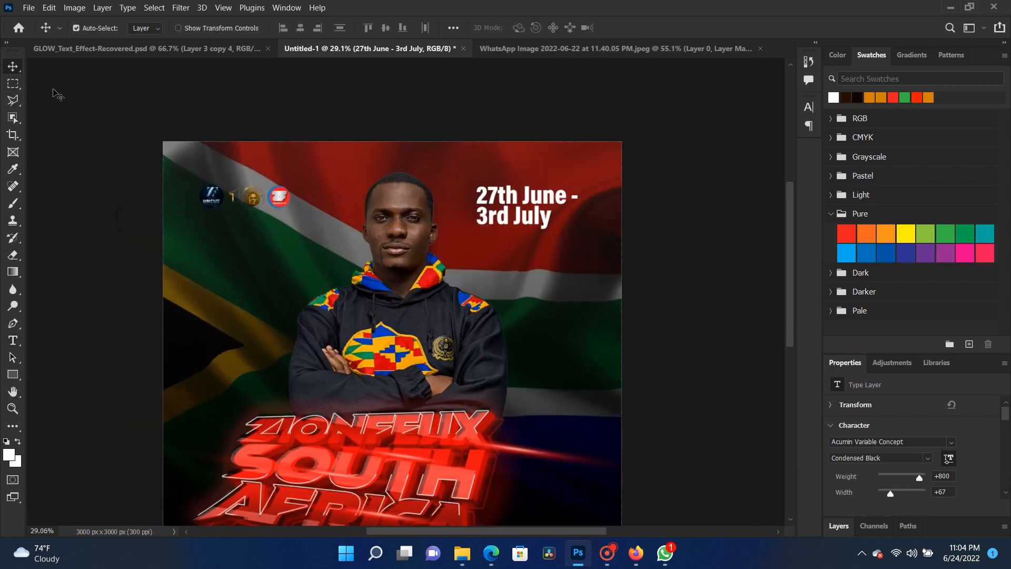
{"action": "scroll", "coordinate": [420, 251], "scroll_direction": "down", "scroll_amount": 3}
{"action": "scroll", "coordinate": [413, 259], "scroll_direction": "up", "scroll_amount": 3}
{"action": "left_click_drag", "start_coordinate": [416, 231], "coordinate": [404, 163]}
{"action": "scroll", "coordinate": [360, 262], "scroll_direction": "down", "scroll_amount": 1}
{"action": "scroll", "coordinate": [359, 262], "scroll_direction": "down", "scroll_amount": 3}
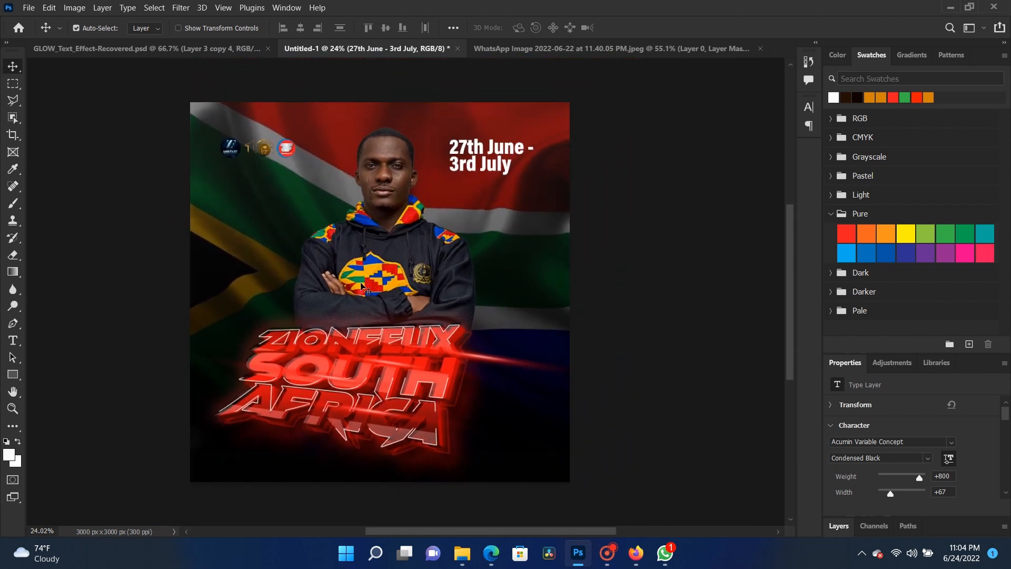
{"action": "scroll", "coordinate": [354, 307], "scroll_direction": "up", "scroll_amount": 2}
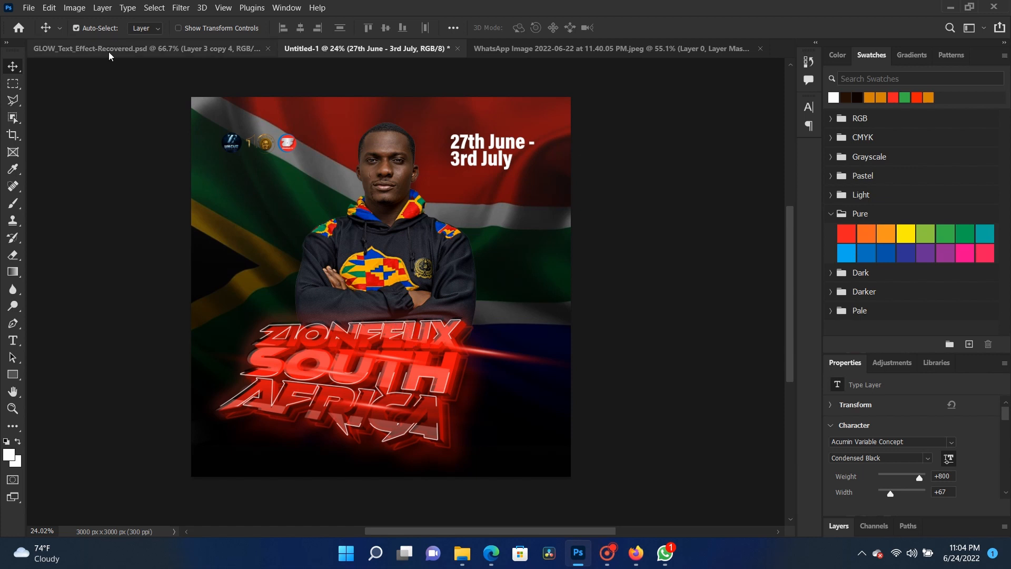
{"action": "left_click", "coordinate": [27, 7]}
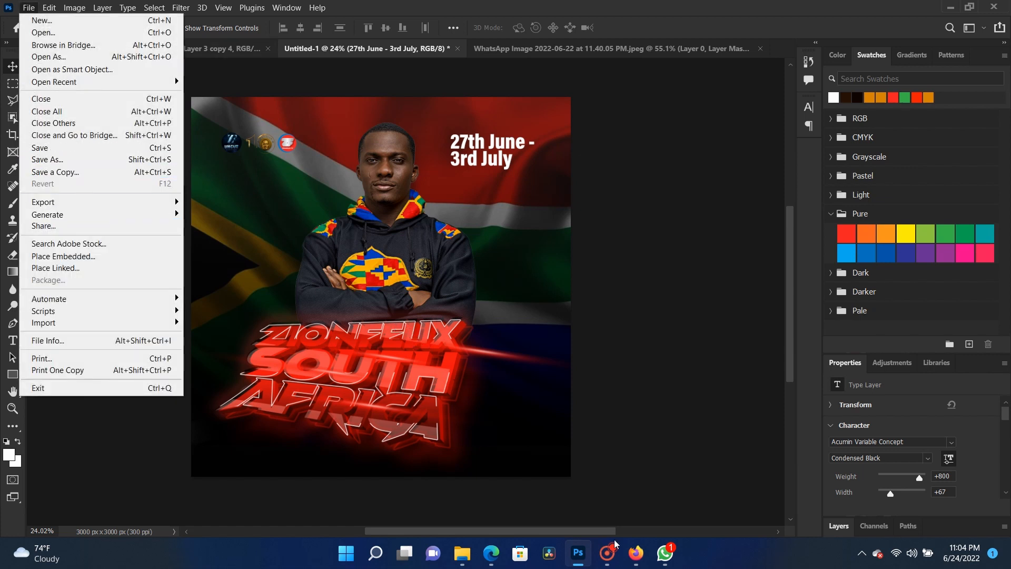
{"action": "left_click", "coordinate": [611, 553]}
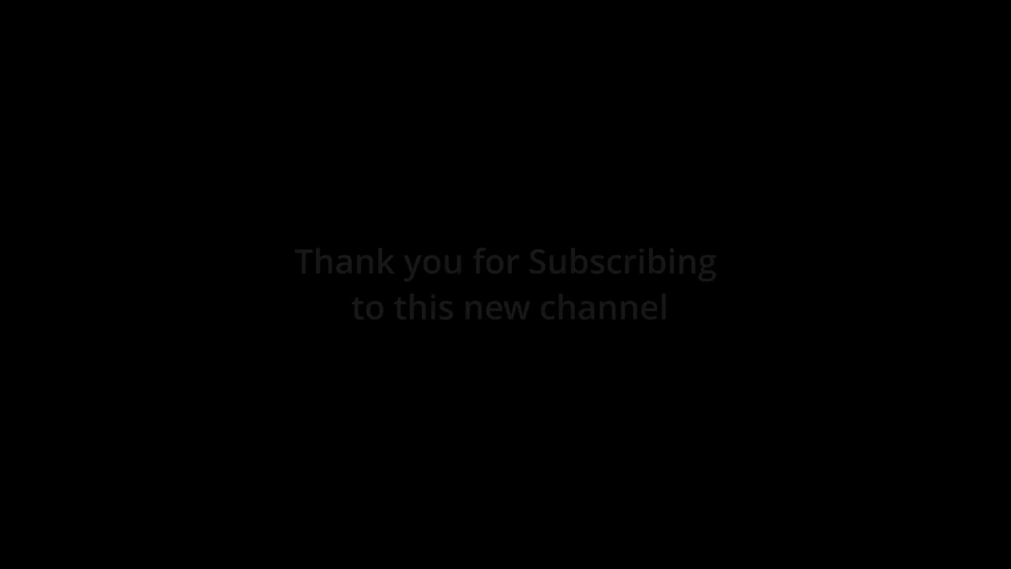